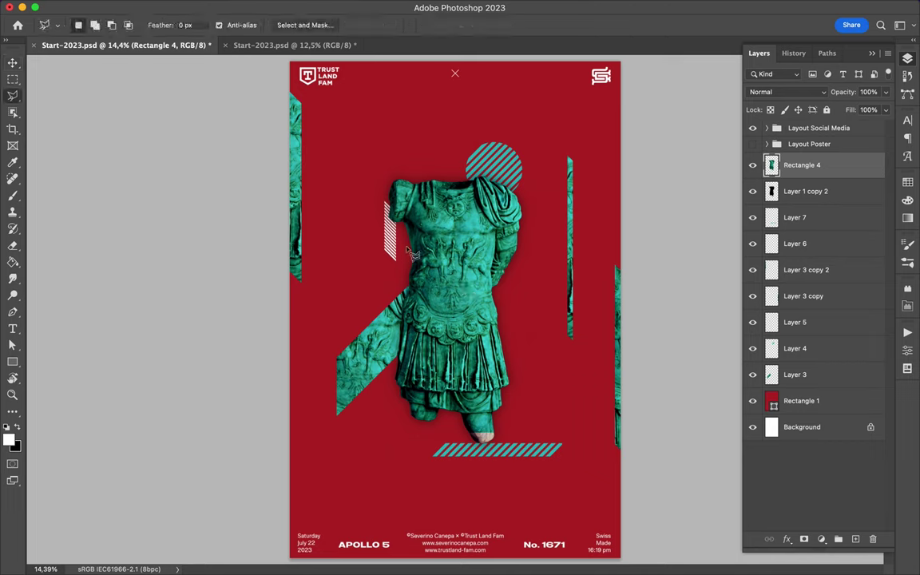
Cut a diagonal gap through the statue with an inverted layer mask on Rectangle 4
double_click(524, 396)
click(821, 539)
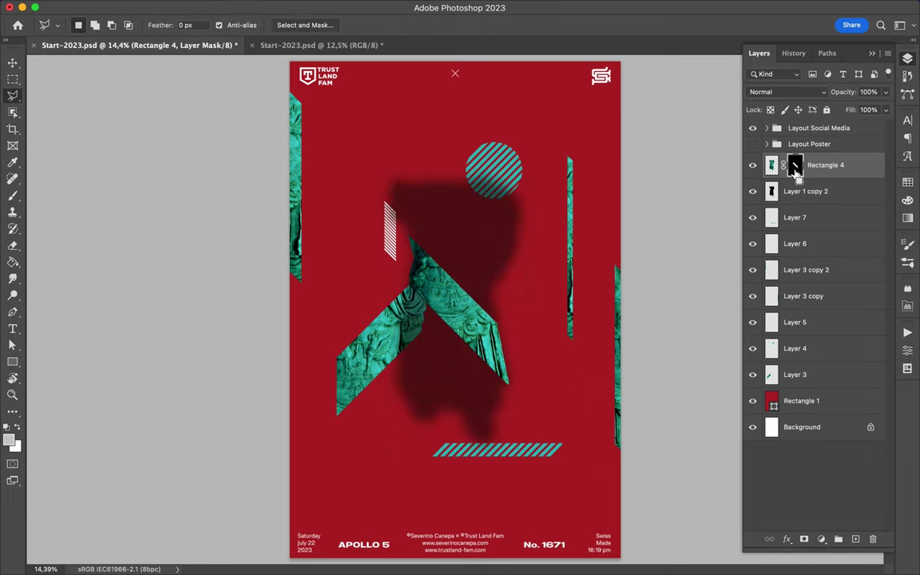
key(ctrl+i)
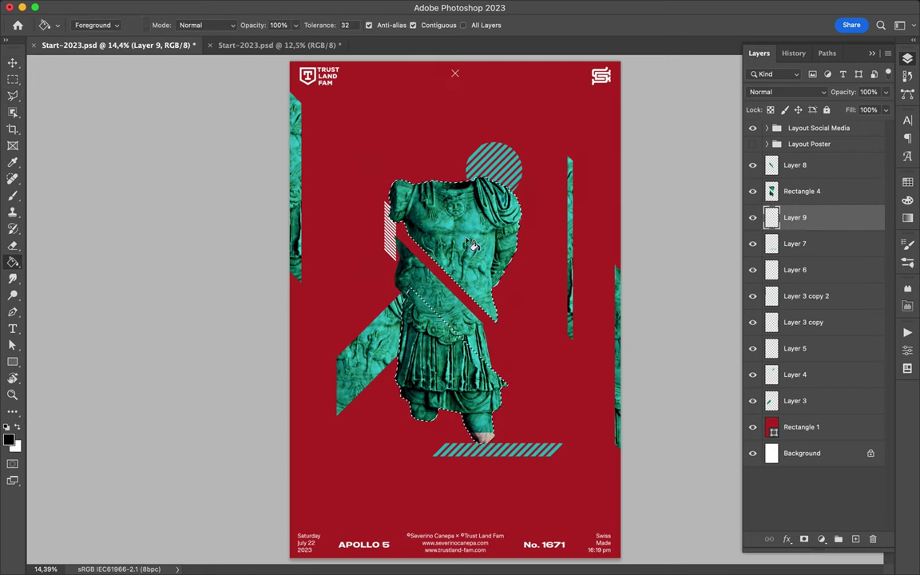
Gaussian-blur Layer 9 into a Multiply shadow at 70% fill; move the teal strip lower right
click(297, 7)
click(511, 218)
click(835, 90)
key(shift+alt+m)
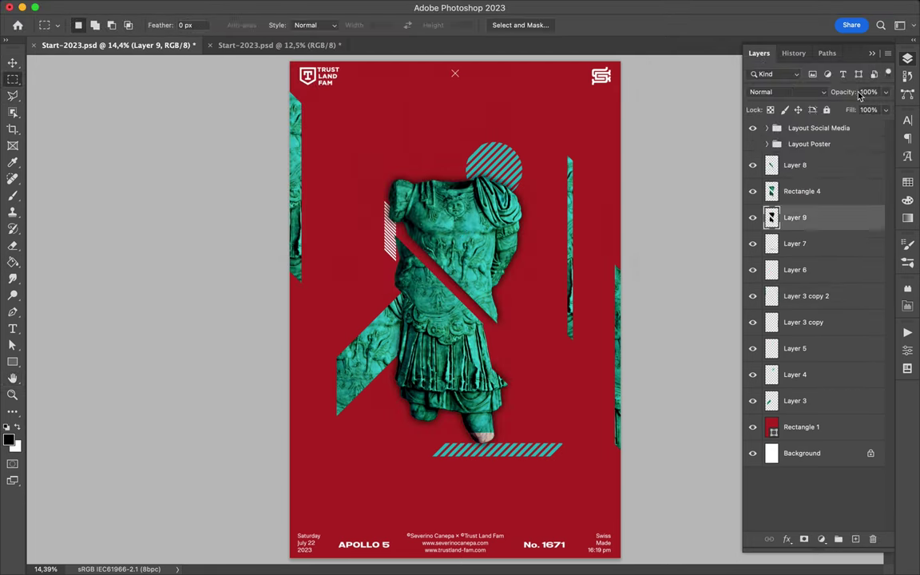
key(v)
mouse_move(413, 292)
mouse_down()
mouse_move(631, 487)
mouse_move(631, 517)
mouse_up()
Reposition the teal piece and hatching, and cut the statue's neck onto a layer moved top right
drag(367, 359, 323, 391)
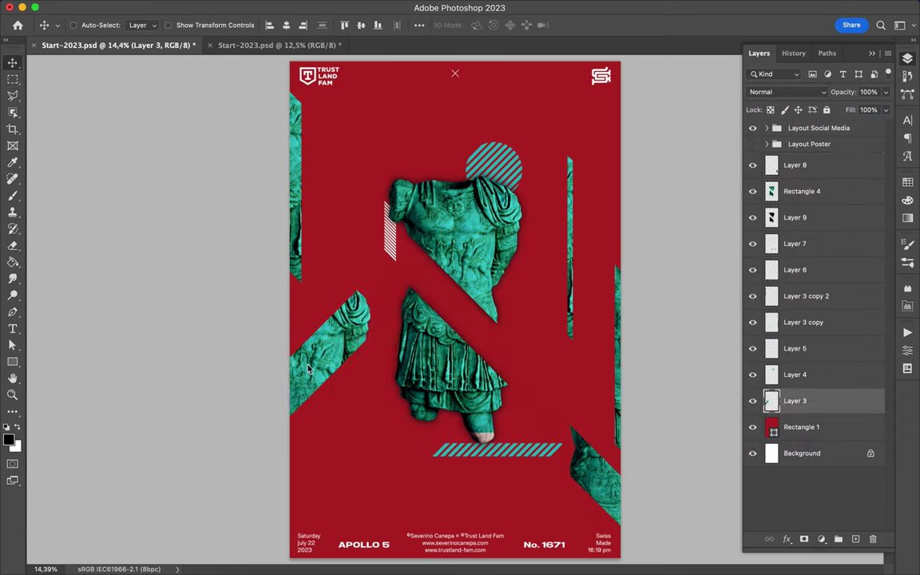
drag(392, 247, 382, 284)
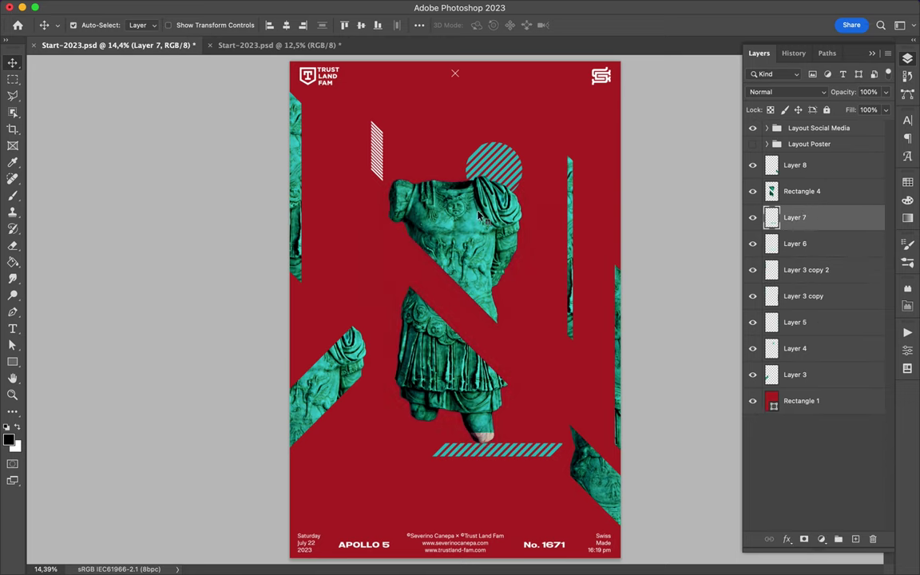
click(771, 192)
key(l)
click(450, 222)
key(ctrl+shift+j)
key(v)
drag(467, 210, 555, 78)
Move the hatched circle beside the statue's waist and start a new Pen shape
click(523, 166)
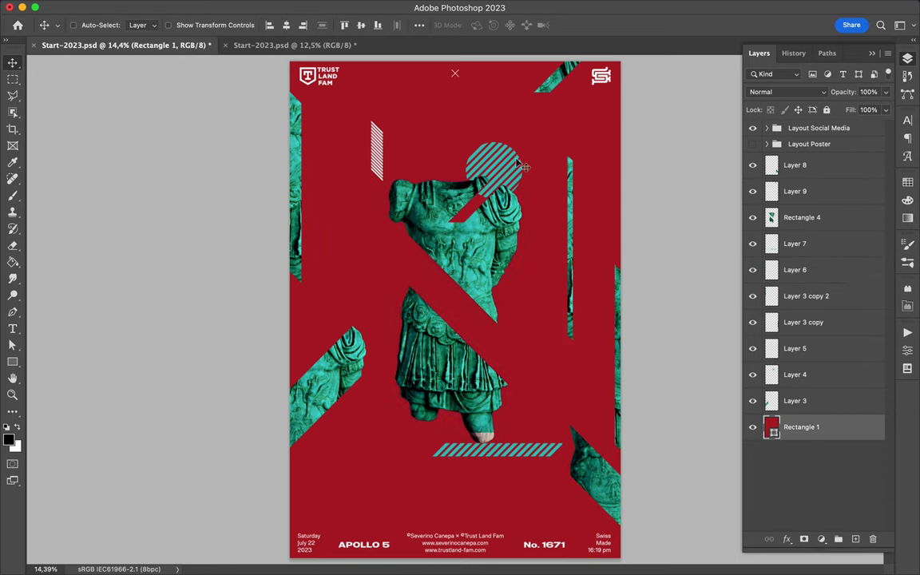
drag(523, 166, 546, 316)
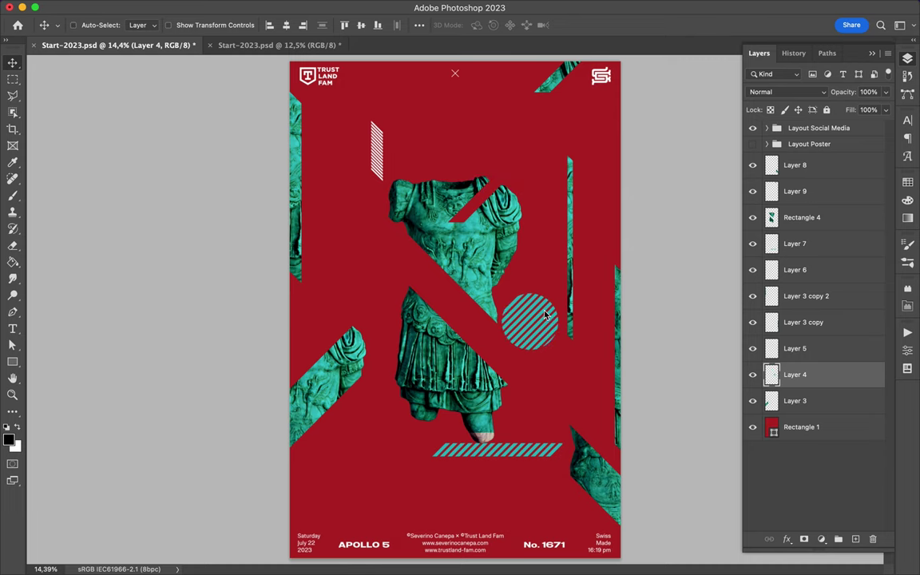
key(p)
click(378, 253)
Draw the diagonal pen shape and attempt to edit its stroke width
click(528, 407)
click(438, 292)
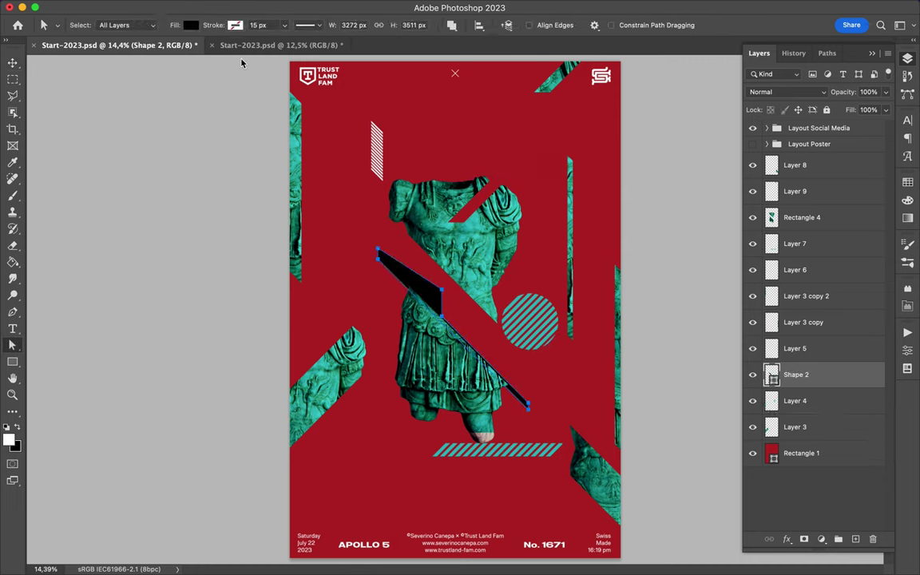
click(185, 24)
click(223, 25)
click(14, 63)
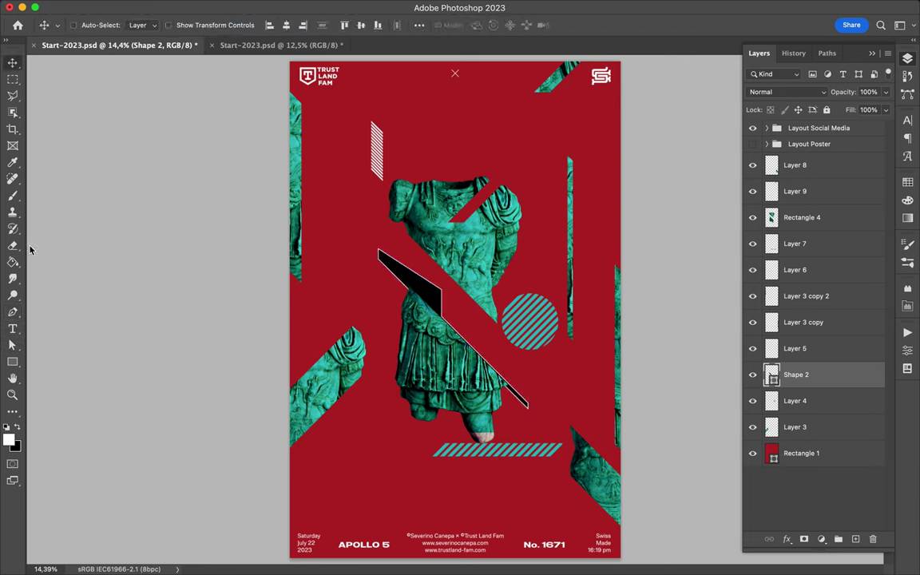
key(a)
key(Return)
Set the shape's stroke to none and its fill to white
click(234, 24)
click(162, 49)
click(190, 25)
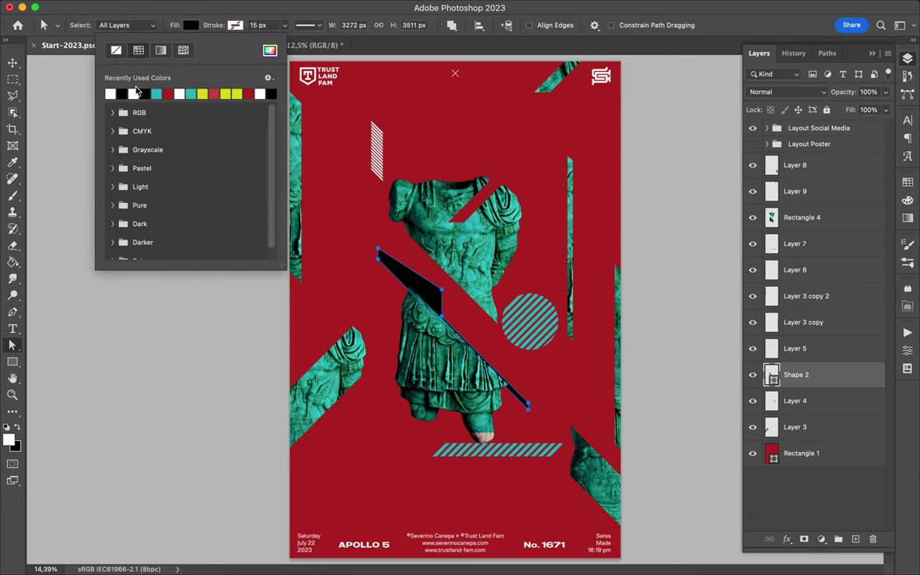
click(120, 92)
right_click(839, 374)
key(Escape)
Lasso-delete the excess of the white shape, leaving a thin diagonal stripe
key(v)
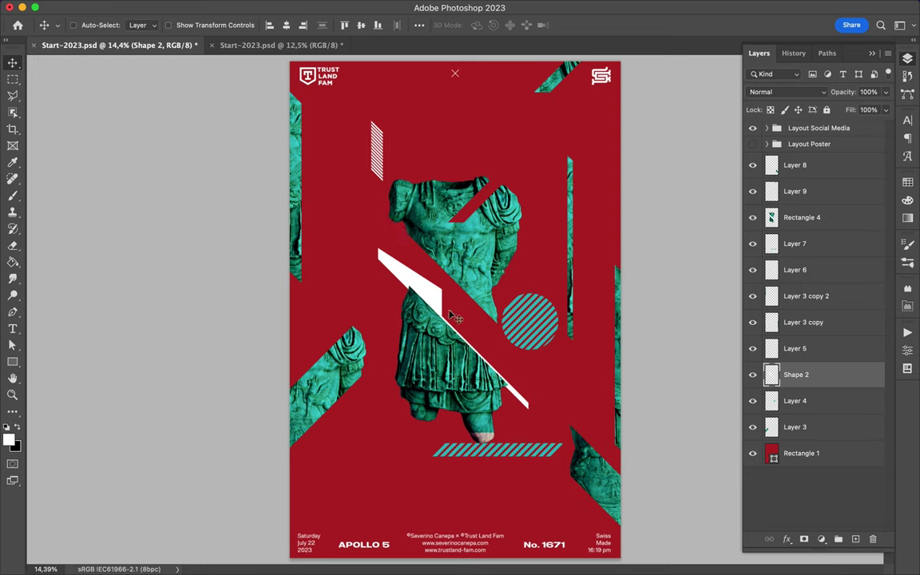
key(l)
click(463, 254)
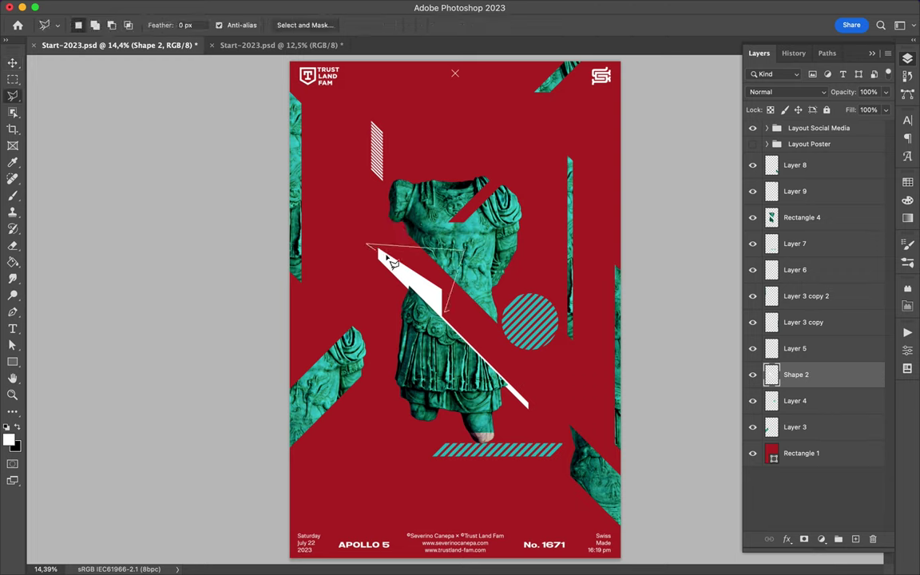
key(Return)
key(Delete)
key(v)
key(ctrl+d)
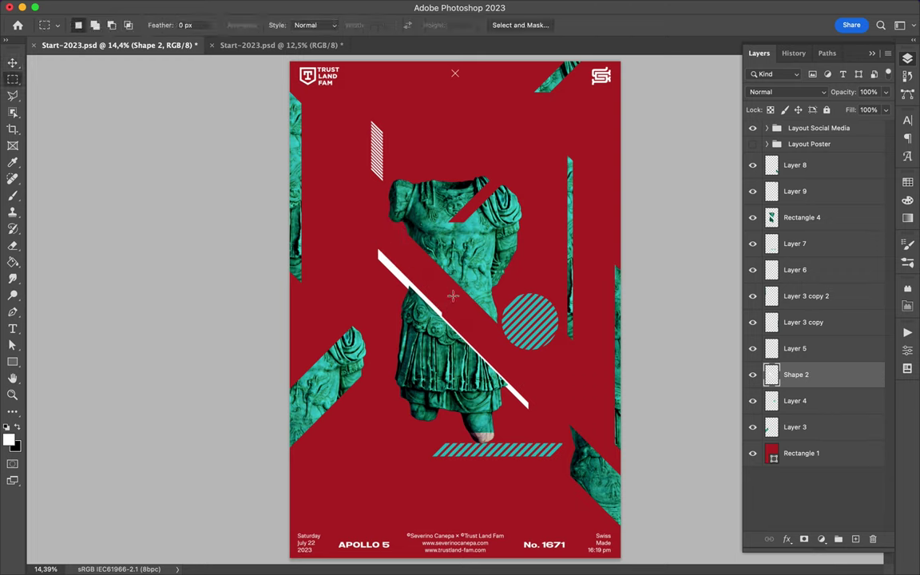
Move the stripe above Rectangle 4 and Alt-drag a parallel duplicate, Shape 2 copy
drag(796, 375, 790, 206)
drag(439, 315, 428, 301)
key(l)
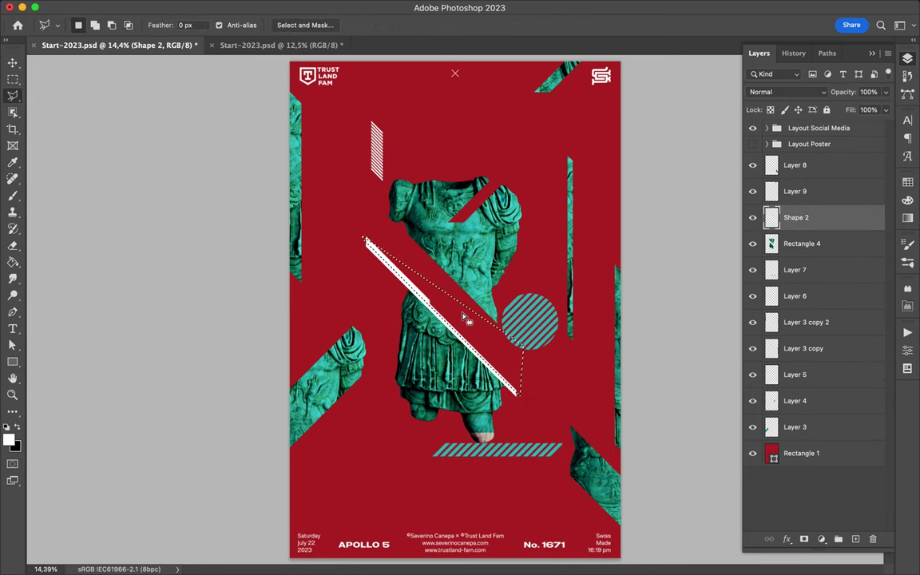
key(Escape)
key(v)
mouse_move(409, 289)
mouse_down()
mouse_move(415, 211)
mouse_move(459, 289)
mouse_up()
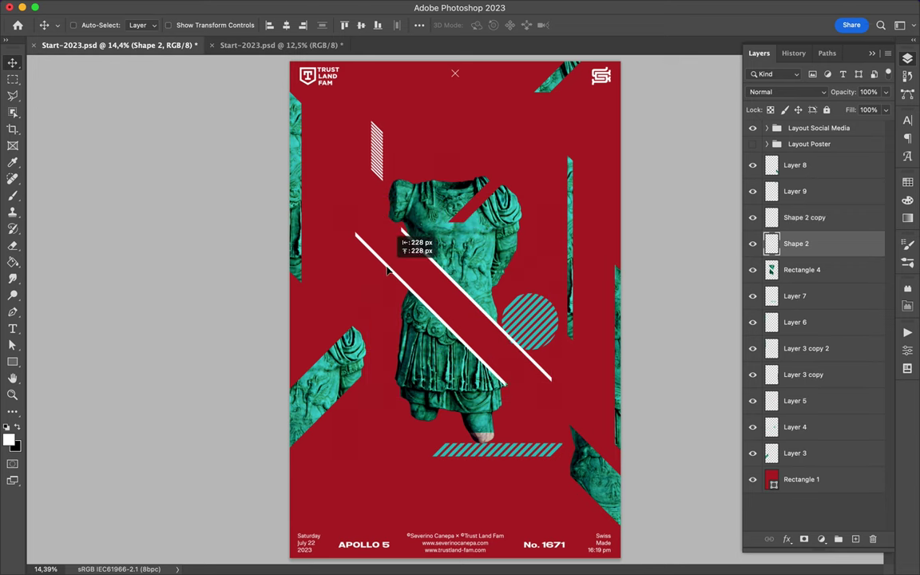
super+click(465, 286)
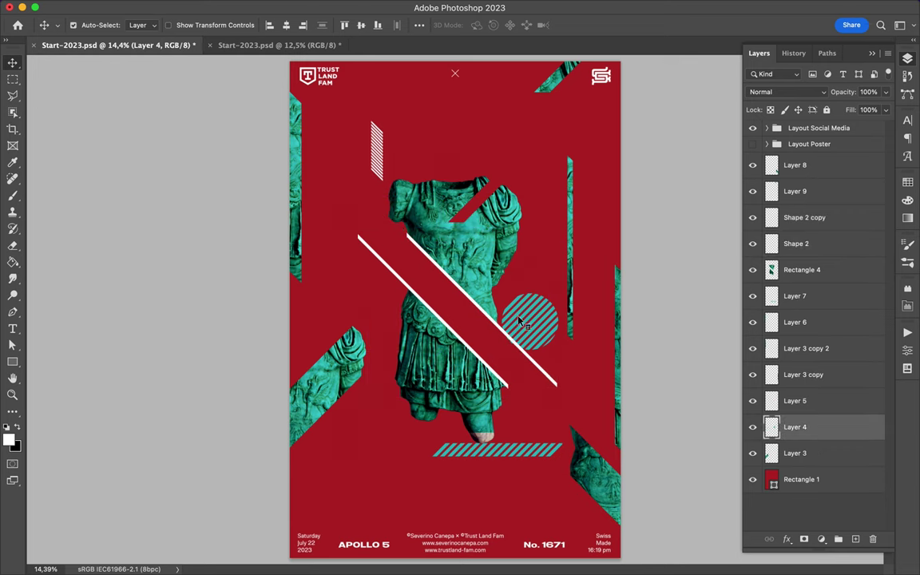
Duplicate the hatched circle (Layer 4) and trim part of the copy
key(super+j)
key(l)
click(492, 344)
key(v)
Transform the bottom striped band (Layer 7) and move it beside the white stripes
super+click(503, 451)
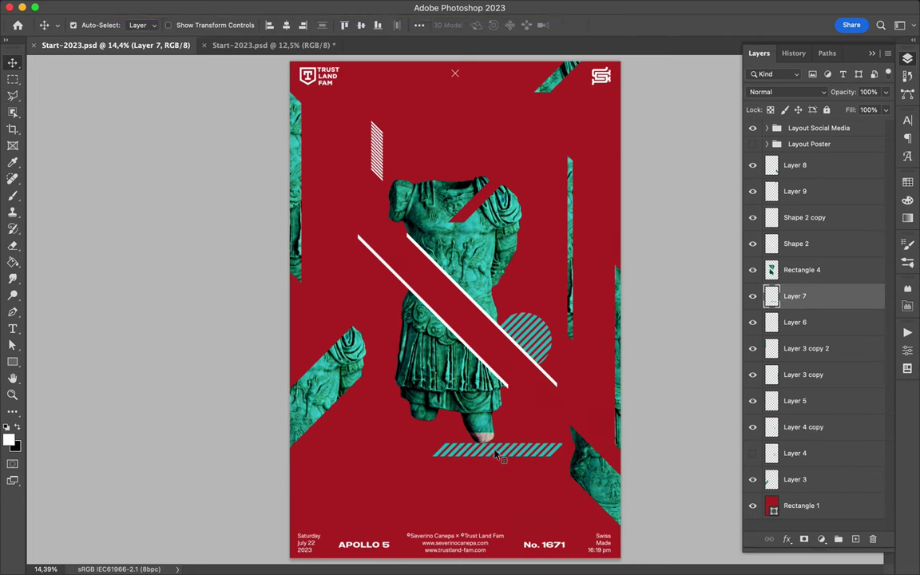
key(super+t)
key(Return)
drag(495, 447, 431, 326)
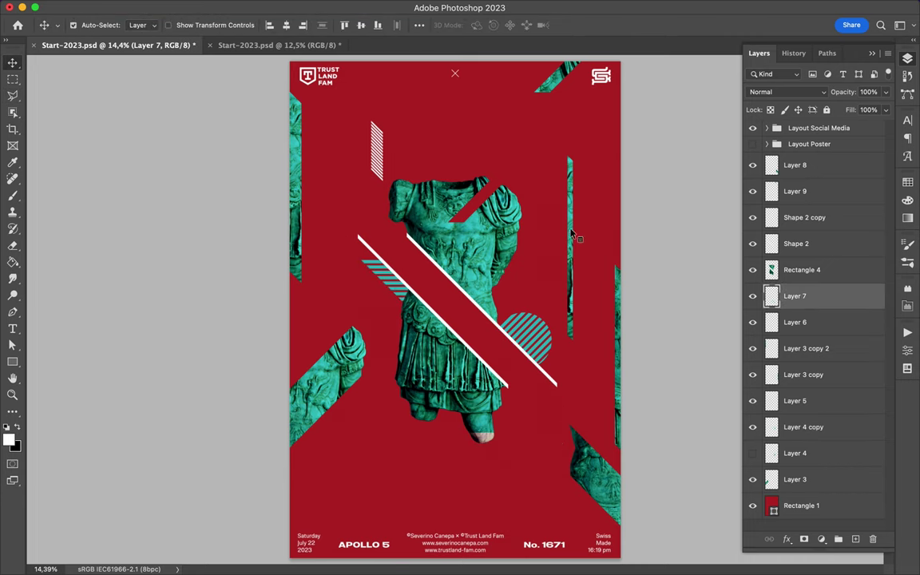
Reposition the statue sliver, lower-right and left pieces, and the hatching stripe around the stripes
drag(572, 234, 619, 136)
drag(587, 467, 391, 383)
mouse_move(327, 367)
mouse_down()
mouse_move(475, 187)
mouse_move(491, 235)
mouse_up()
drag(295, 208, 294, 233)
drag(376, 152, 498, 310)
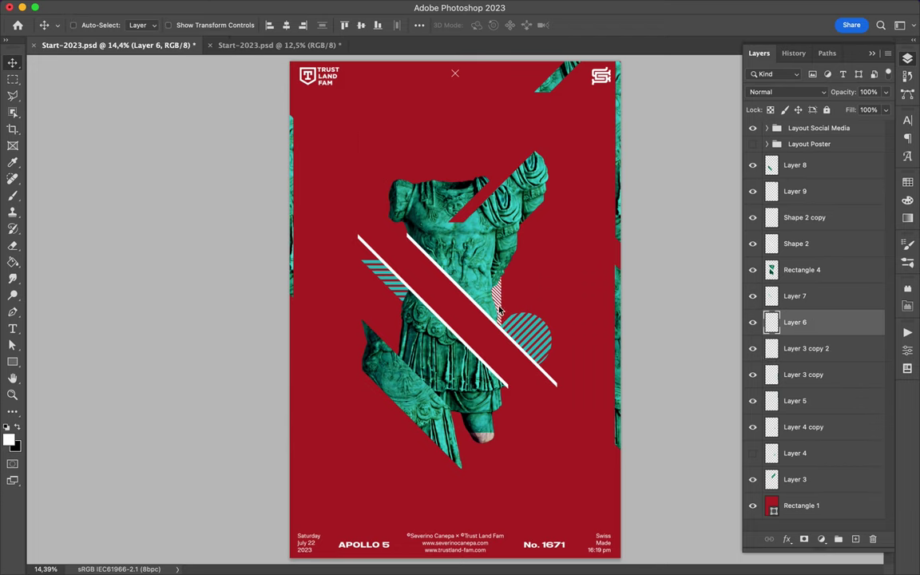
Create three small teal squares (Layer 10 and two copies) in a row below the statue
super+click(463, 229)
key(m)
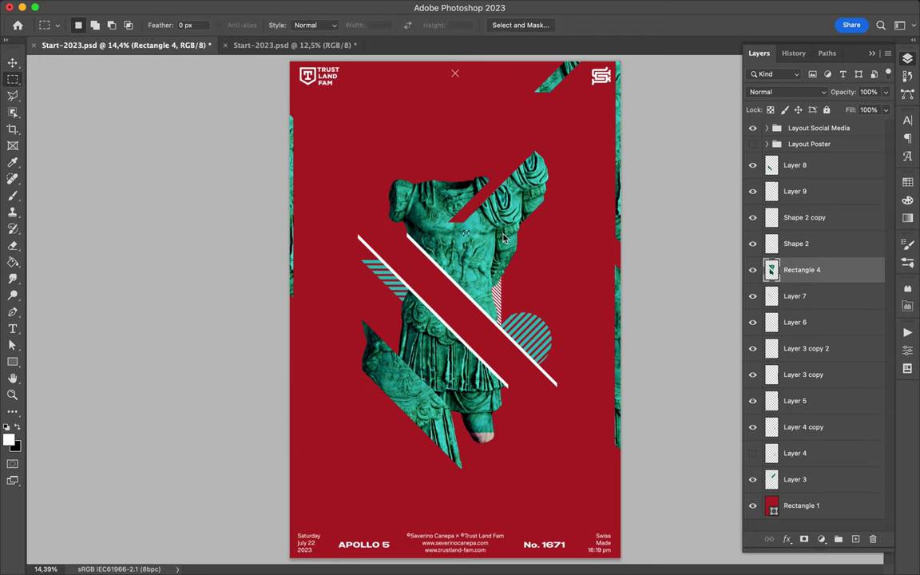
key(super+shift+alt+n)
key(v)
key(m)
key(v)
mouse_move(513, 385)
mouse_down()
mouse_move(476, 455)
mouse_move(495, 460)
mouse_up()
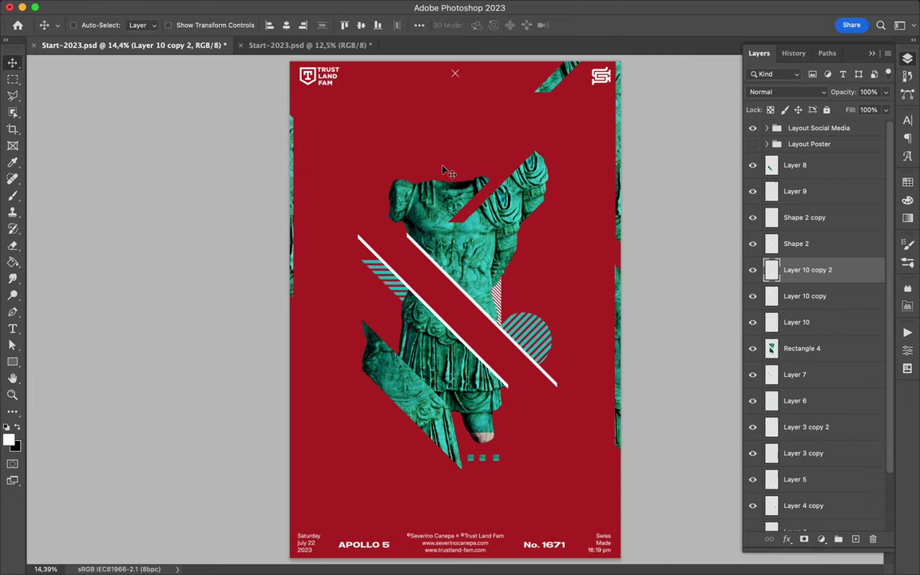
Draw a white triangular shape at the top, send it behind the statue and move it up
key(p)
click(375, 152)
click(376, 200)
click(428, 253)
key(ctrl+bracketleft)
key(ctrl+bracketleft)
key(ctrl+bracketleft)
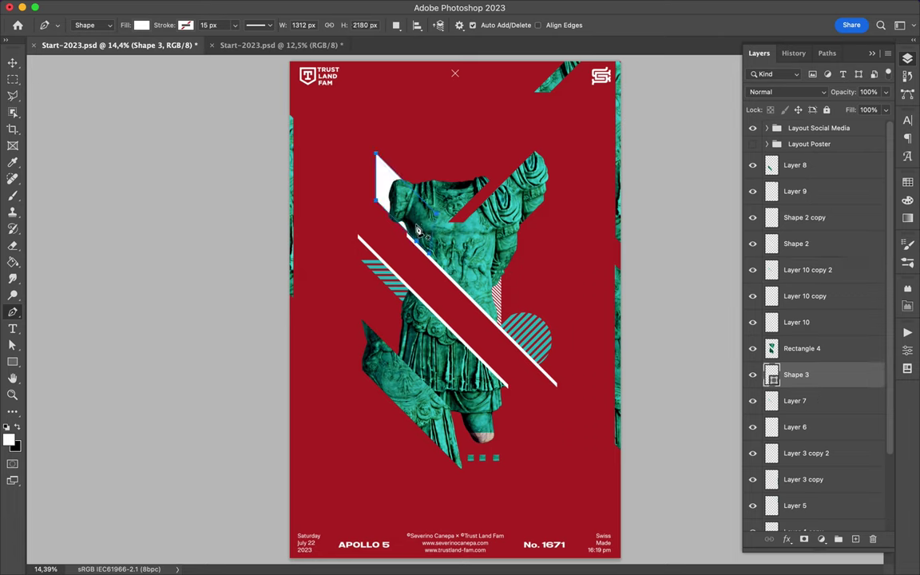
key(v)
drag(382, 186, 375, 160)
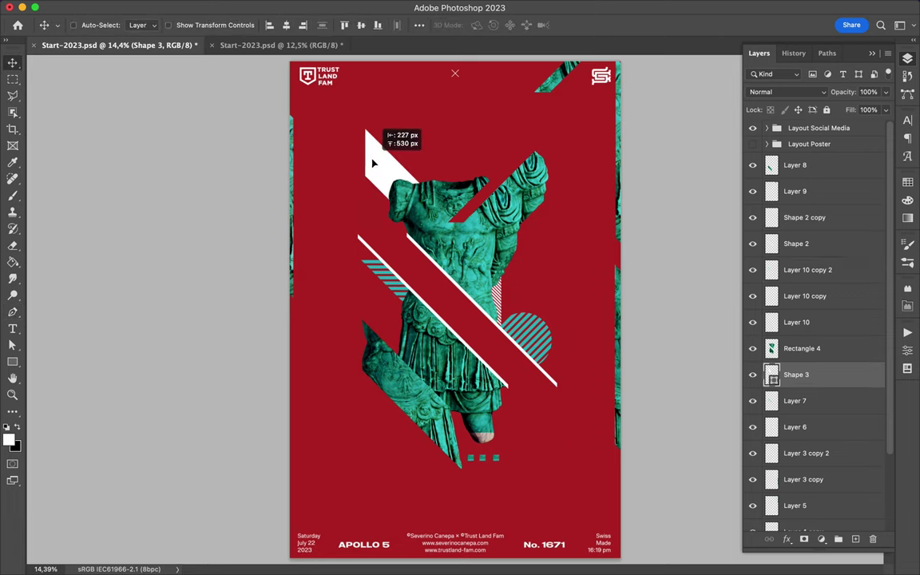
Dismiss the pen error and add a new empty layer above Layer 7
key(p)
click(490, 220)
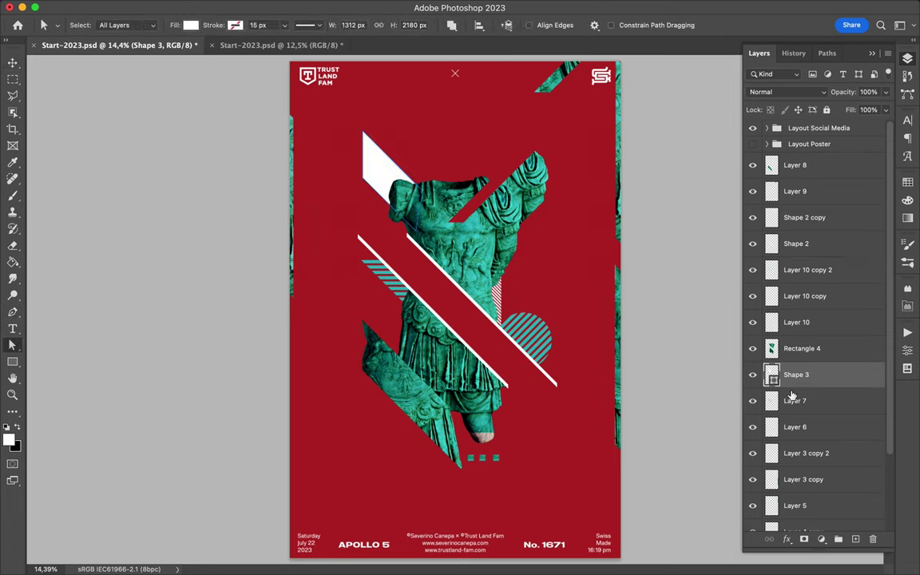
click(440, 247)
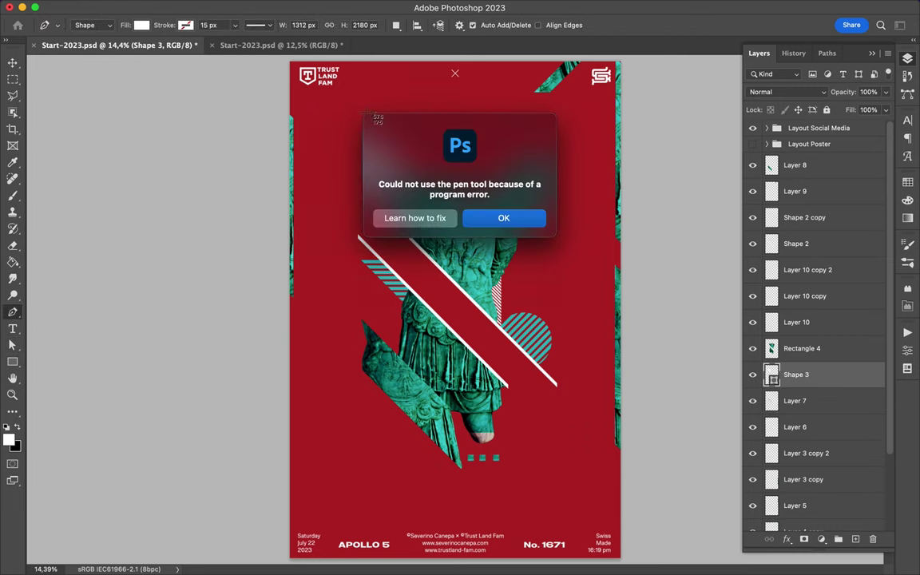
key(Return)
click(795, 400)
click(858, 540)
Draw a white parallelogram, place its layer below the statue pieces and nudge it down-right
click(418, 297)
click(373, 249)
click(331, 250)
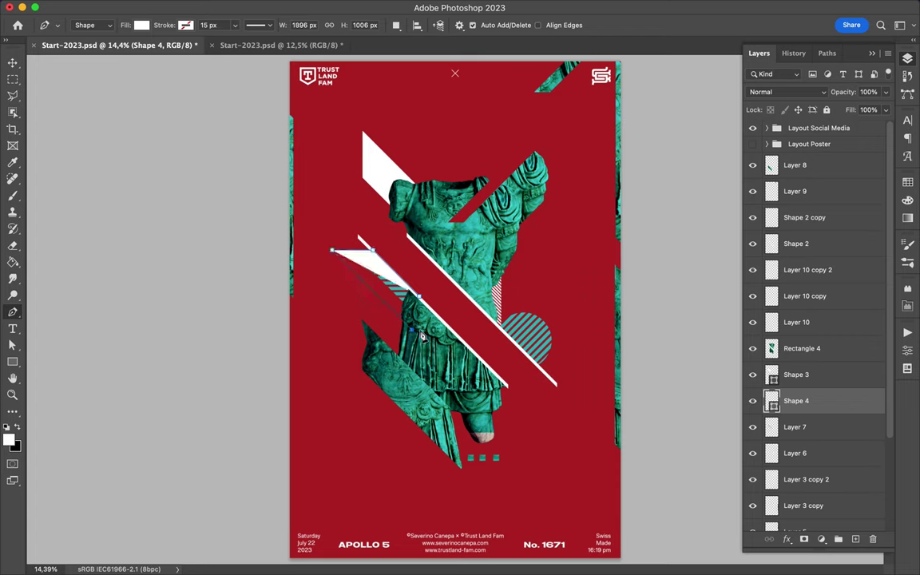
click(331, 251)
click(300, 251)
click(300, 251)
click(429, 379)
key(v)
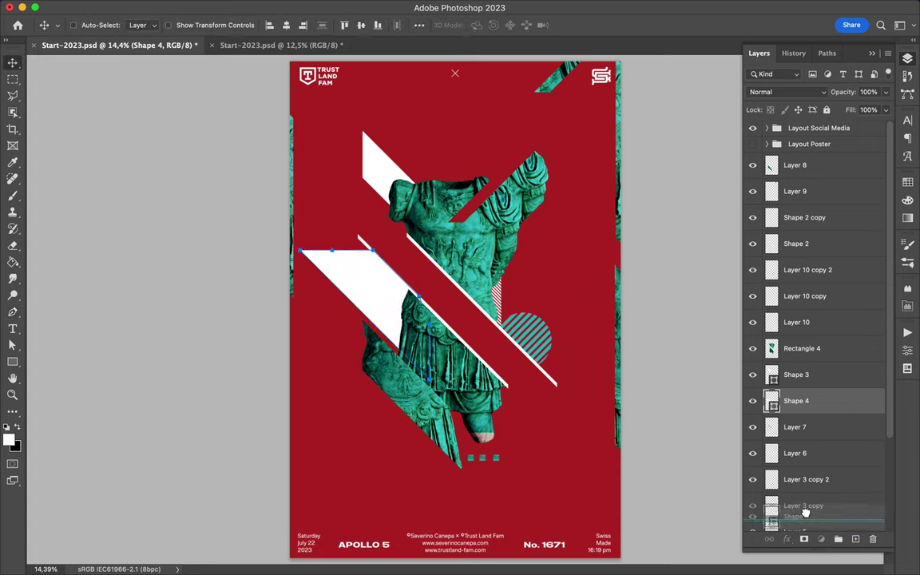
drag(796, 401, 798, 517)
drag(347, 281, 360, 294)
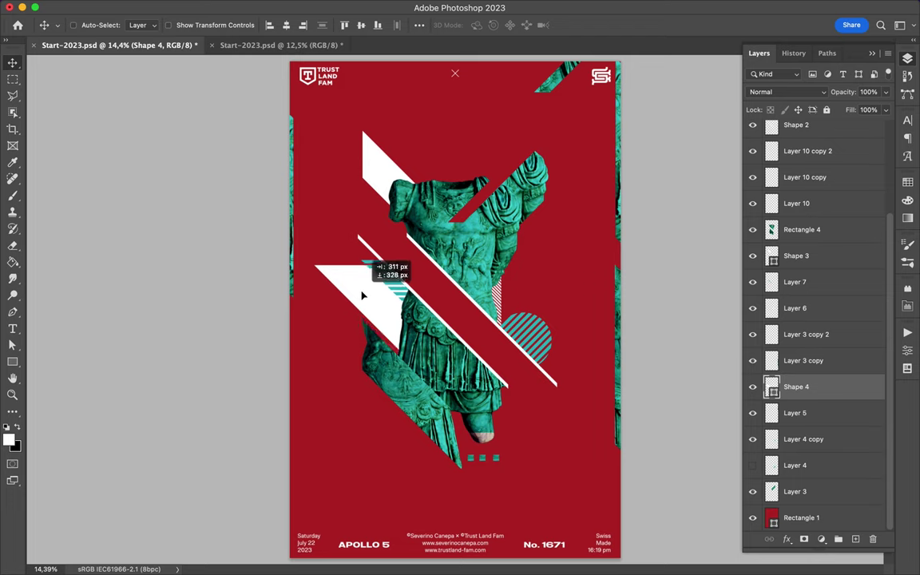
Draw a white stripe at the statue's lower right
key(p)
click(501, 401)
click(563, 462)
click(589, 505)
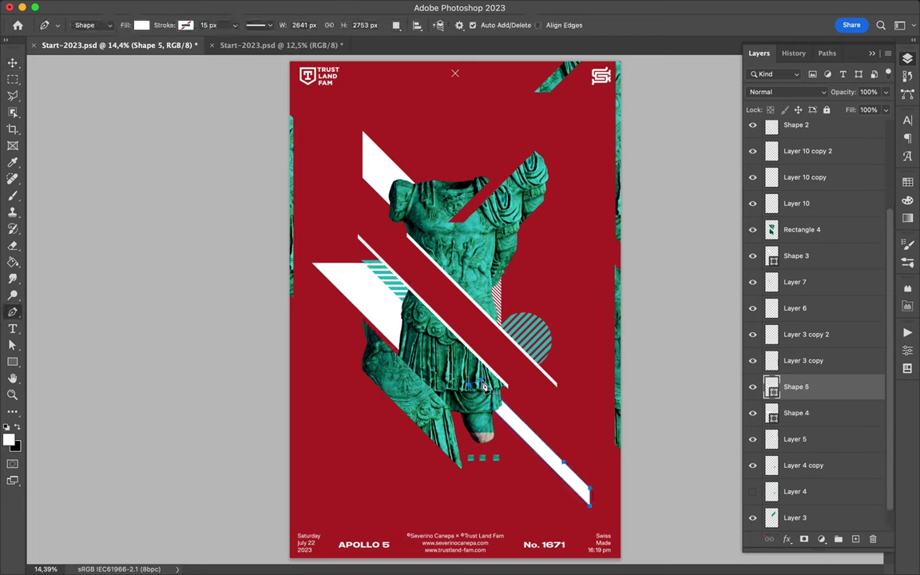
key(v)
Draw a teal triangle at the lower left, move it below Layer 5 and shift it right
key(p)
click(392, 328)
click(322, 396)
click(322, 501)
click(908, 183)
click(756, 215)
key(v)
click(908, 58)
drag(794, 386, 799, 477)
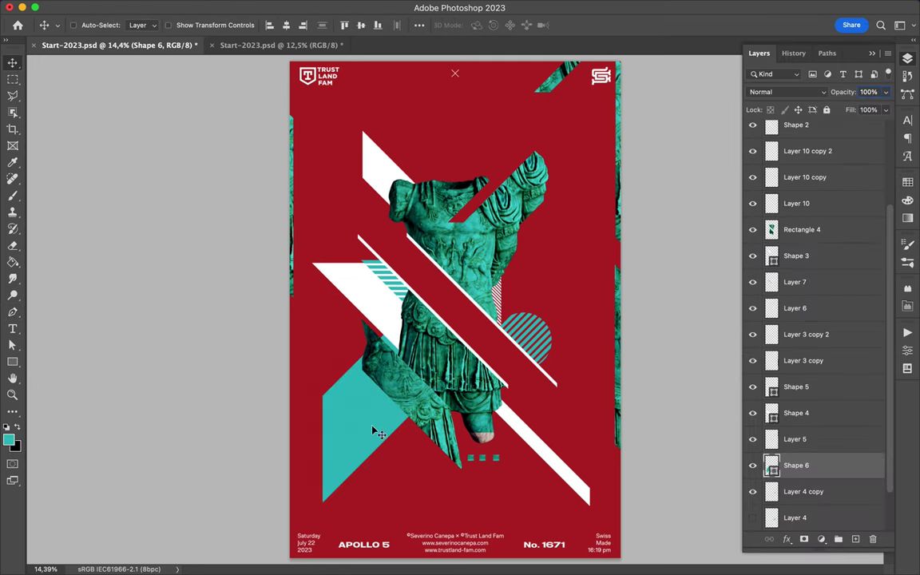
drag(373, 429, 404, 435)
Pull the teal triangle's bottom anchor point further down
key(a)
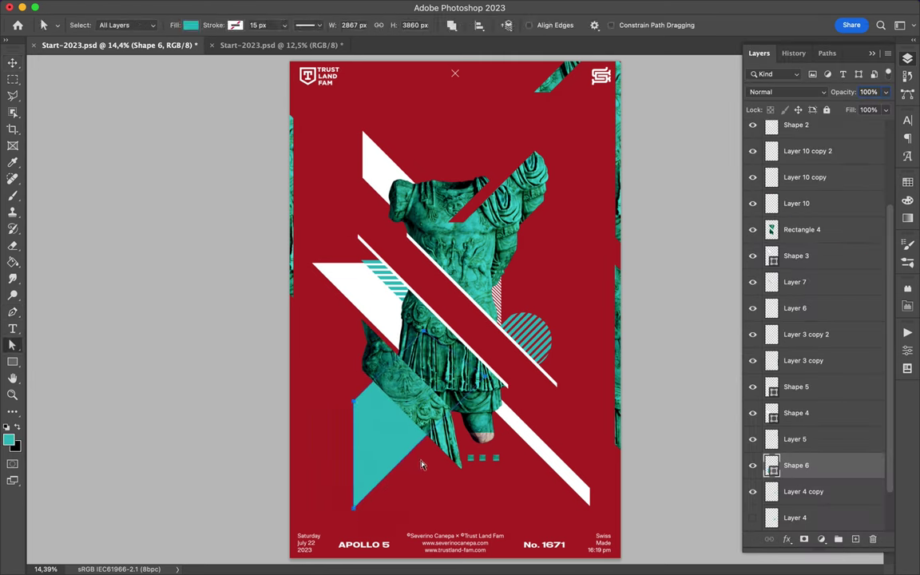
drag(422, 465, 356, 515)
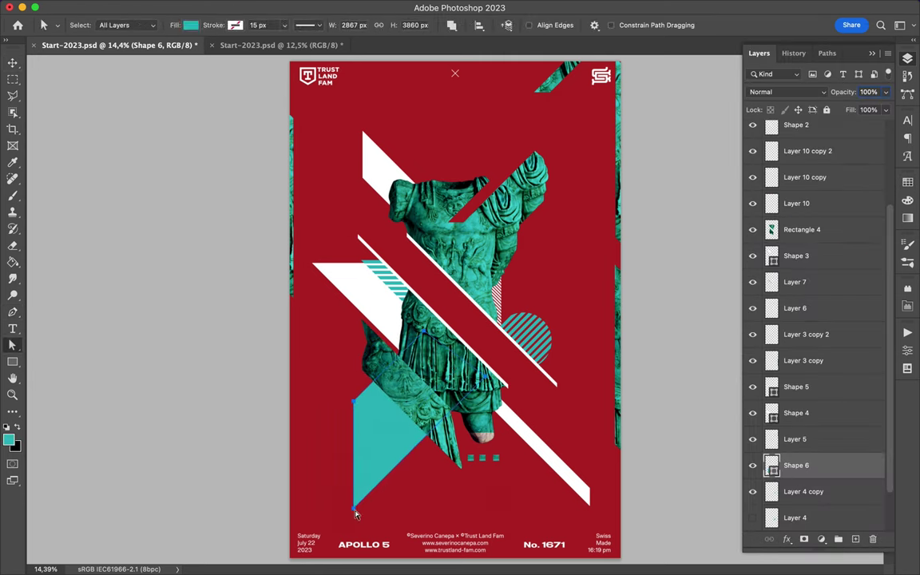
double_click(487, 431)
drag(488, 384, 488, 410)
key(v)
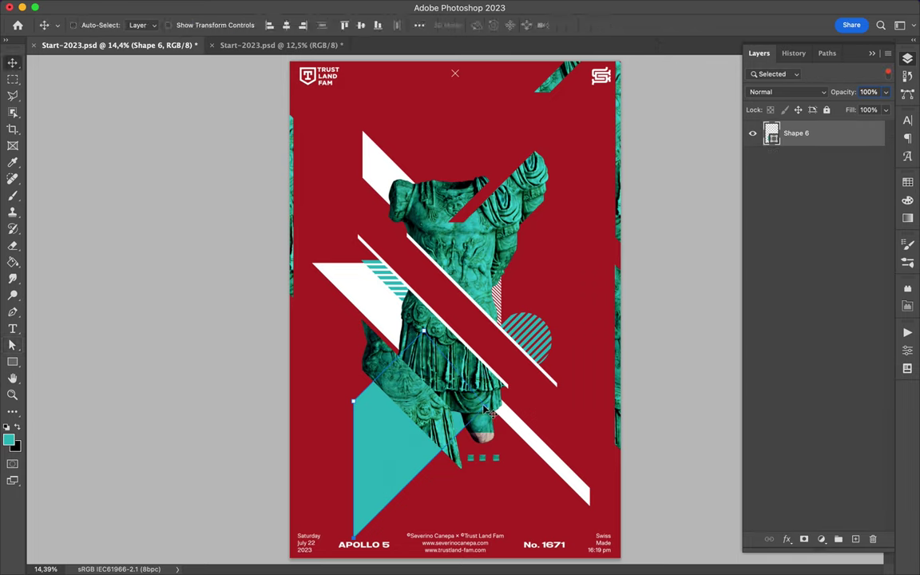
Draw a teal parallelogram across the top and move its layer behind the statue
key(p)
click(387, 183)
click(387, 111)
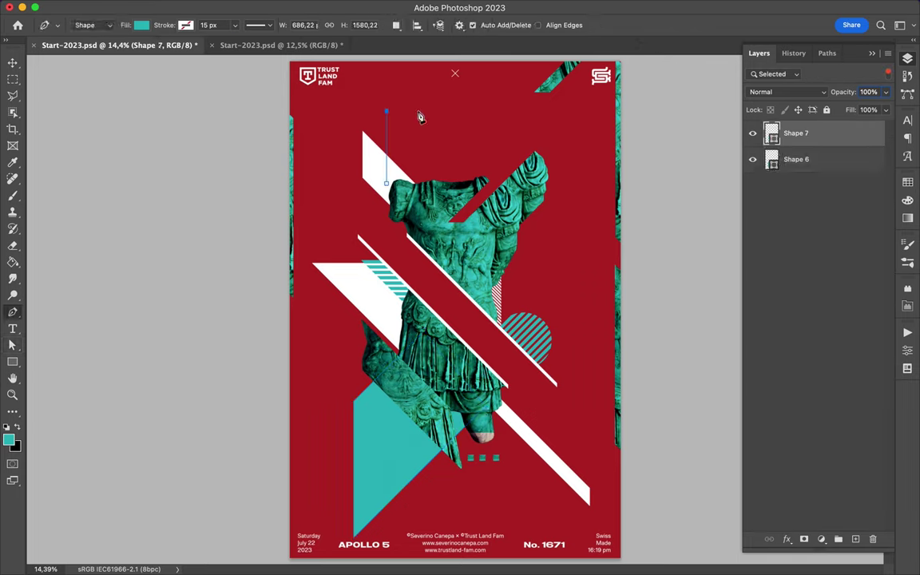
click(464, 104)
click(610, 104)
click(533, 183)
click(387, 183)
click(888, 73)
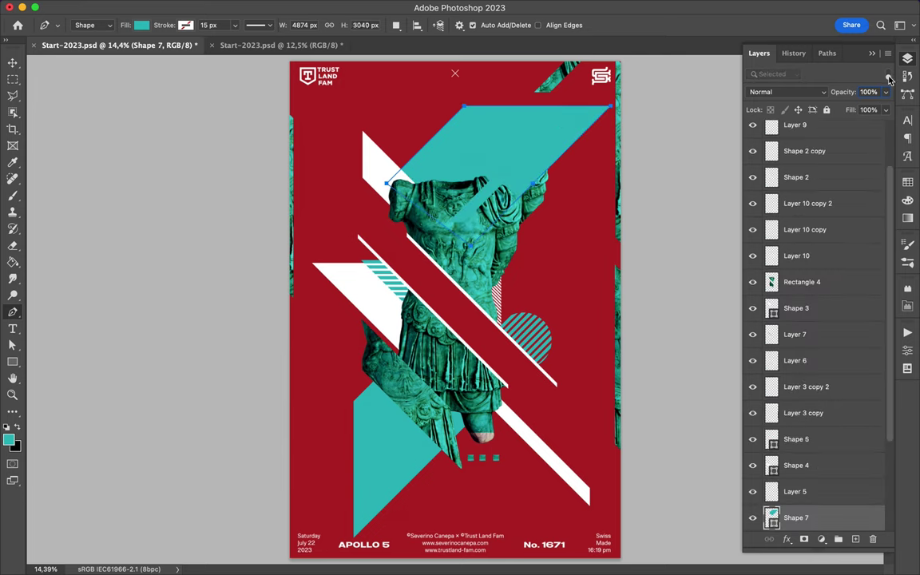
key(v)
drag(804, 403, 802, 502)
Add a red stripe across the teal parallelogram
key(p)
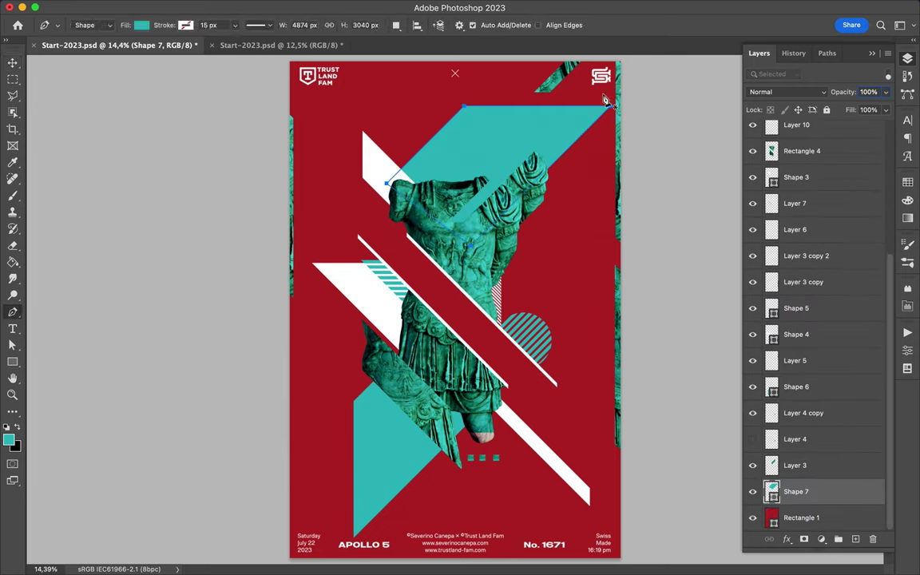
click(556, 96)
key(a)
click(907, 179)
click(755, 215)
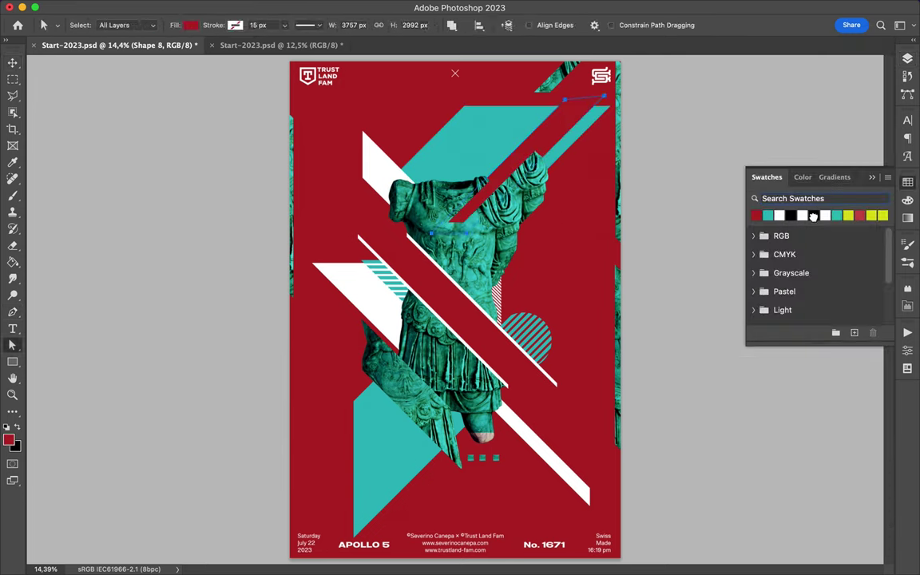
click(503, 209)
key(v)
Draw a white shape right of the statue and place a copy lower down
key(p)
click(520, 201)
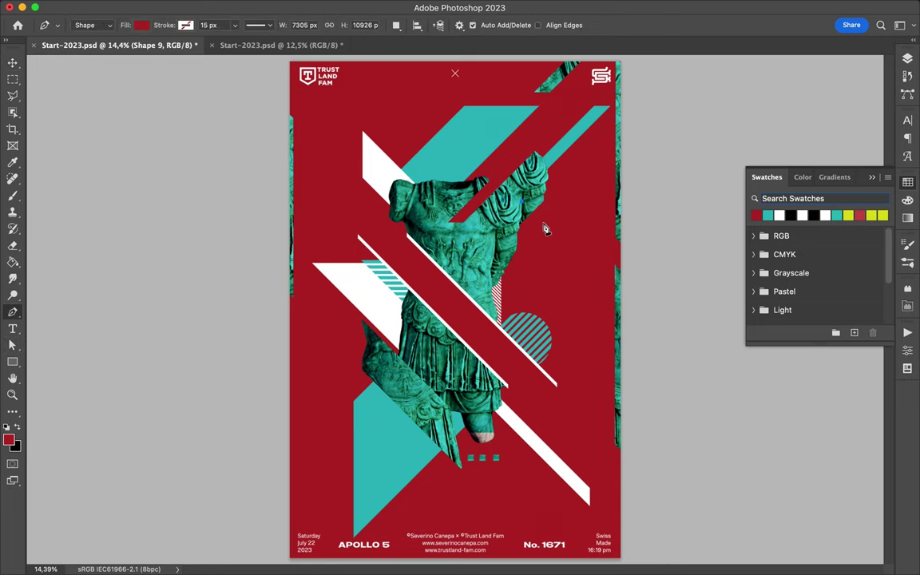
click(521, 201)
key(v)
drag(530, 214, 527, 249)
key(a)
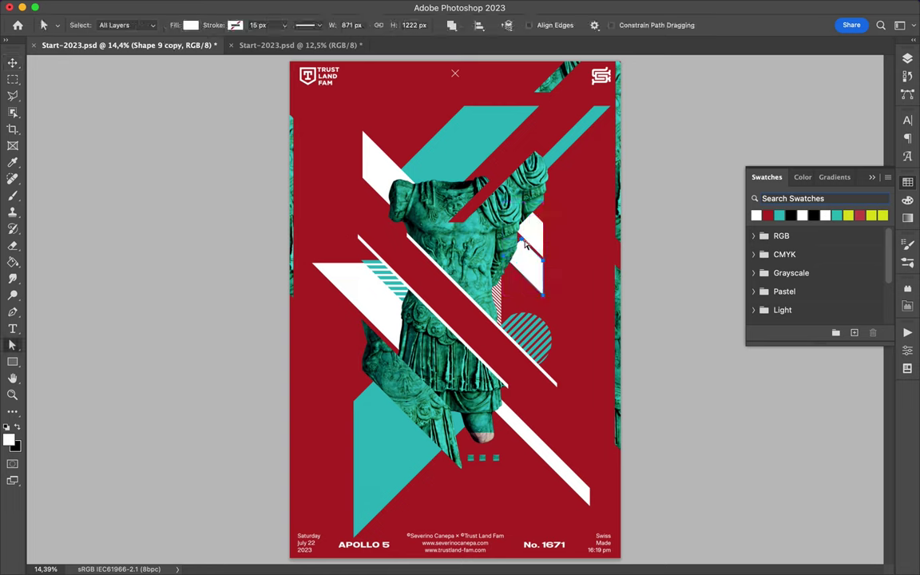
key(v)
shift+click(543, 250)
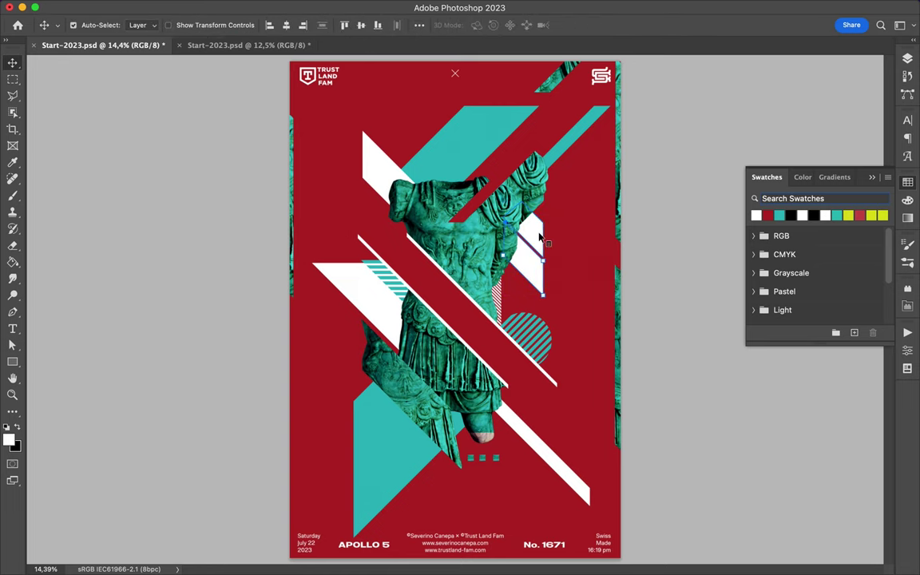
Shorten the white stripe beside the statue with Free Transform
key(ctrl+e)
key(ctrl+t)
mouse_move(548, 298)
mouse_down()
mouse_move(537, 259)
mouse_move(527, 271)
mouse_up()
key(Return)
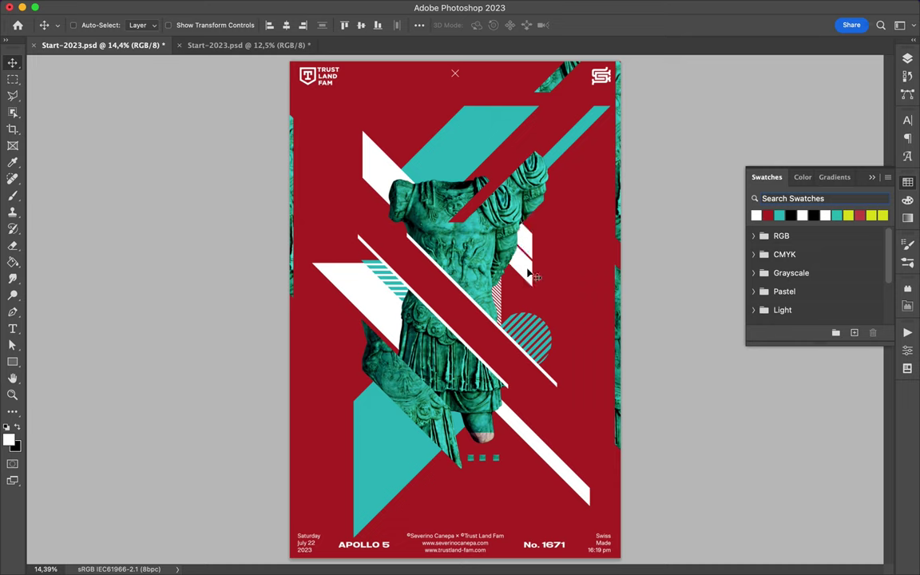
key(p)
click(431, 246)
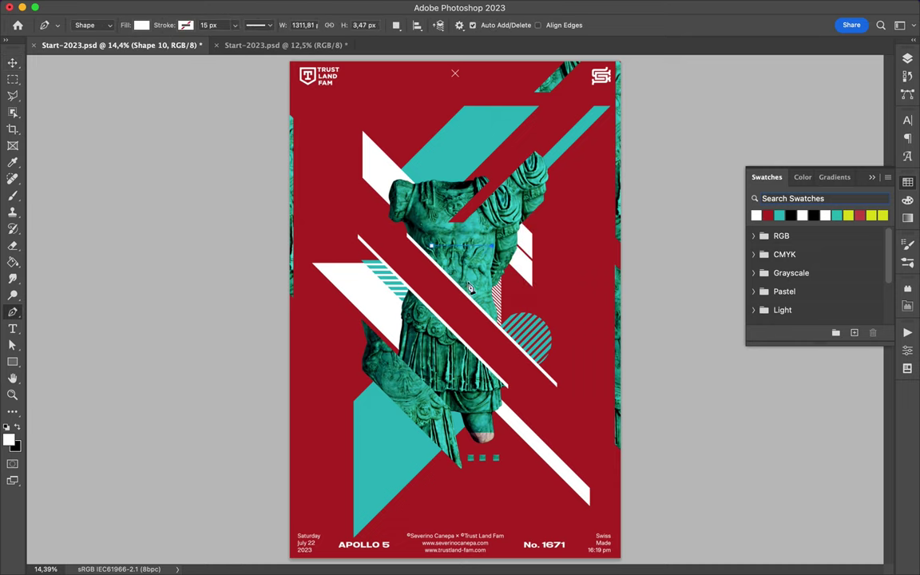
Complete the lightning-bolt outline and move its layer to the top of the stack
click(442, 325)
click(393, 304)
click(432, 246)
key(v)
key(F7)
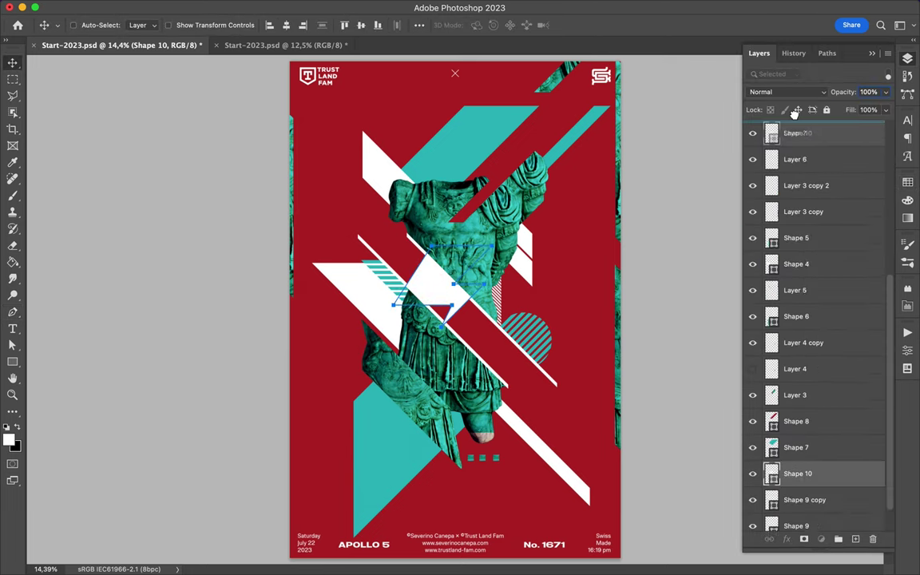
drag(794, 112, 794, 160)
Give the bolt a red fill and a 105 px stroke, and change the stroke alignment
key(a)
click(190, 25)
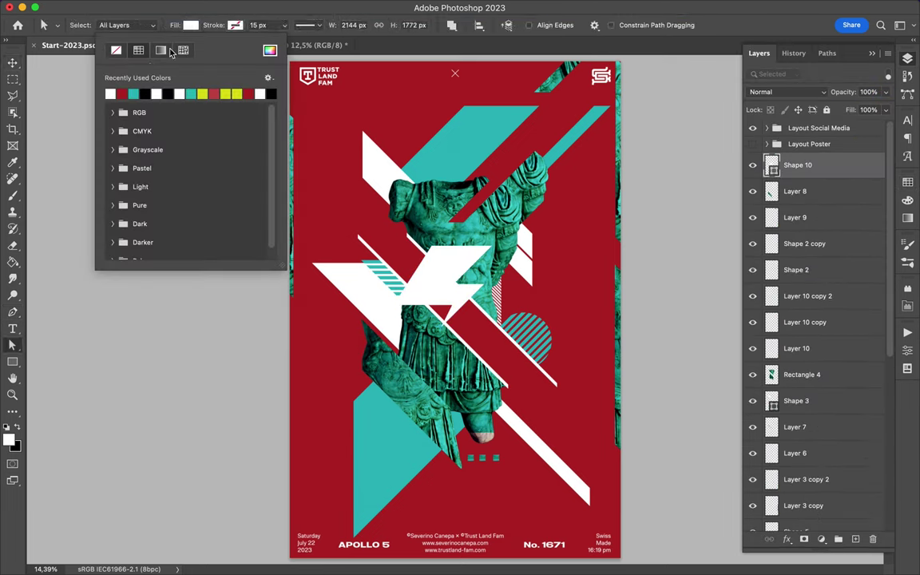
click(121, 94)
click(234, 25)
text(105)
key(Return)
drag(430, 365, 434, 368)
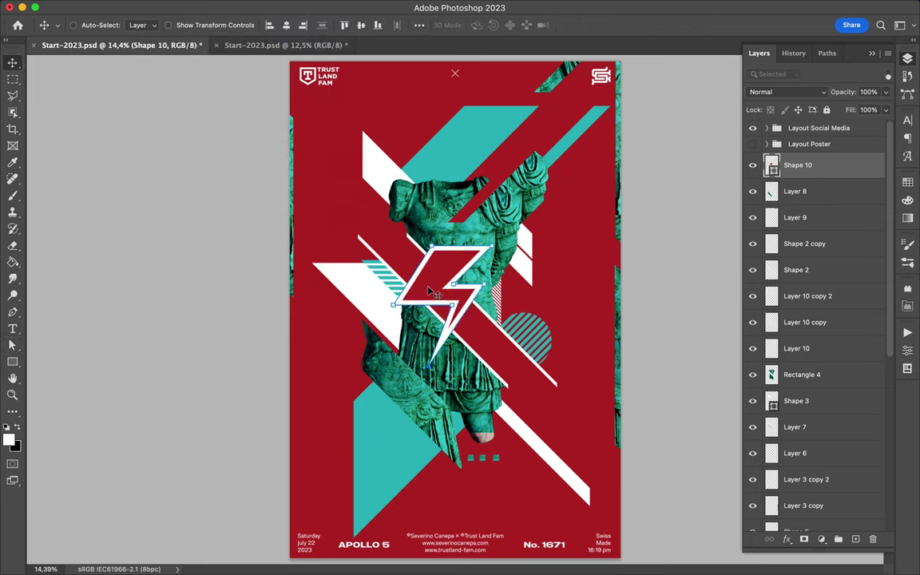
click(305, 25)
click(248, 174)
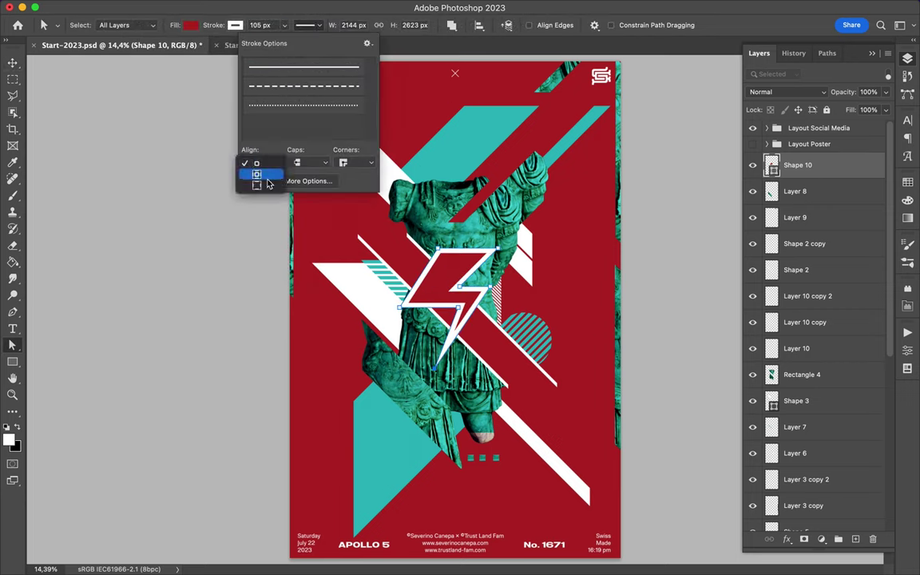
click(469, 289)
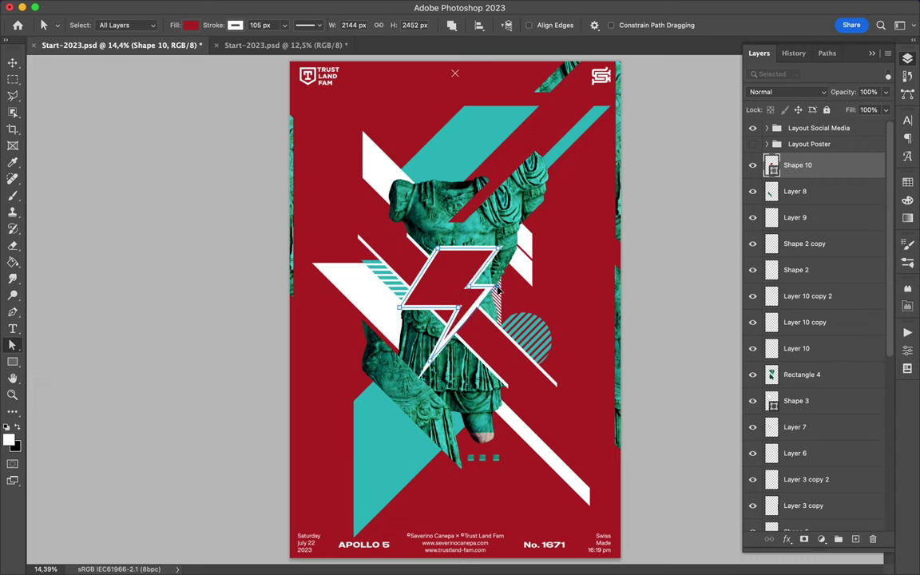
Move the bolt down over the statue and enlarge it to about 129%
key(v)
drag(431, 254, 436, 297)
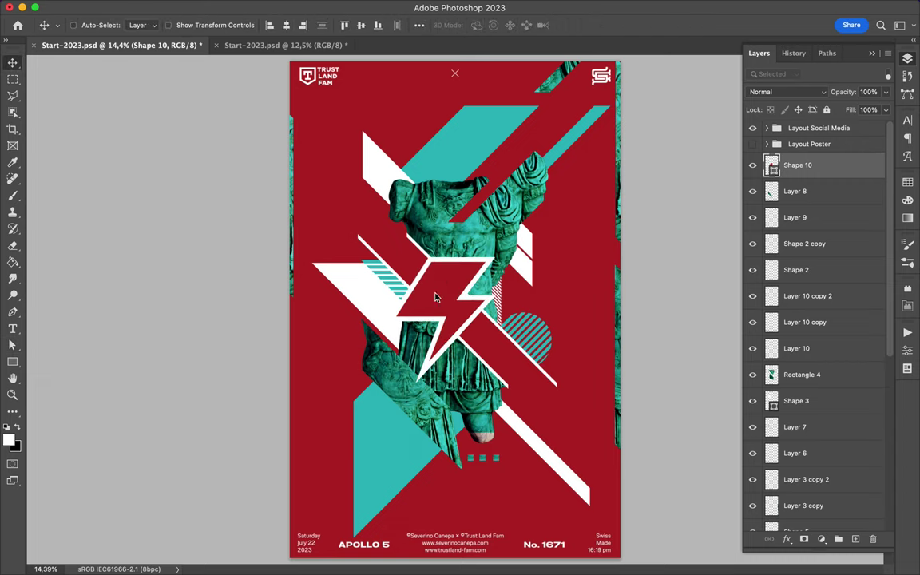
key(ctrl+t)
drag(498, 367, 523, 401)
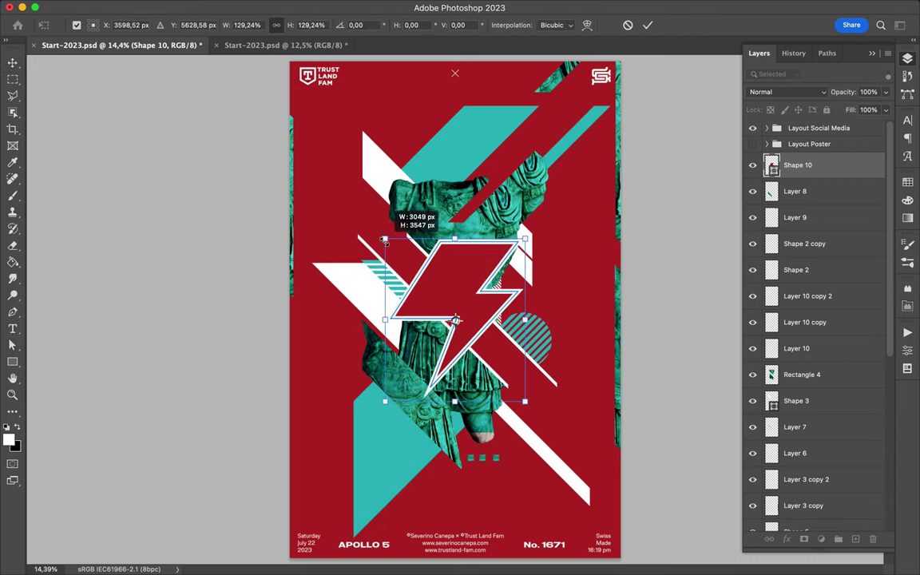
key(Return)
drag(455, 312, 467, 347)
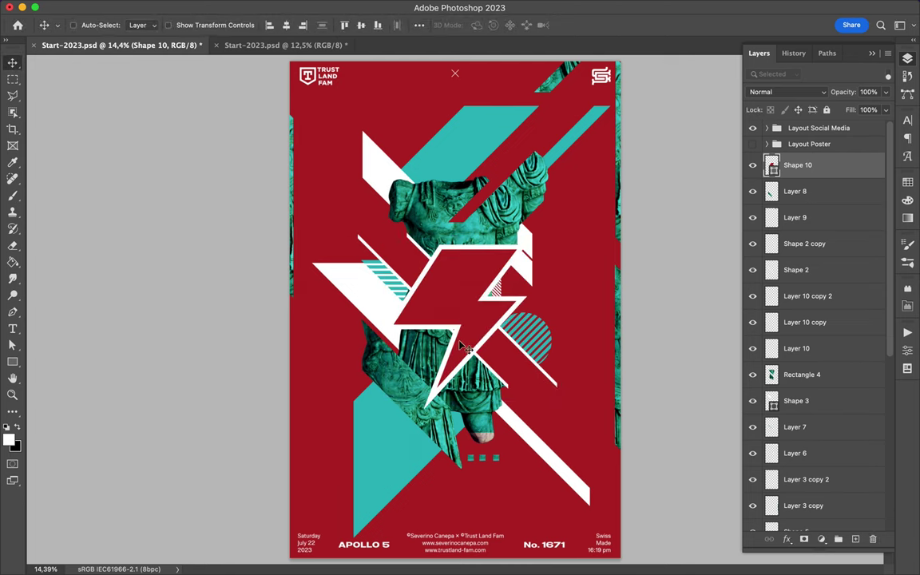
Shrink the bolt down to a small icon size
key(a)
click(235, 25)
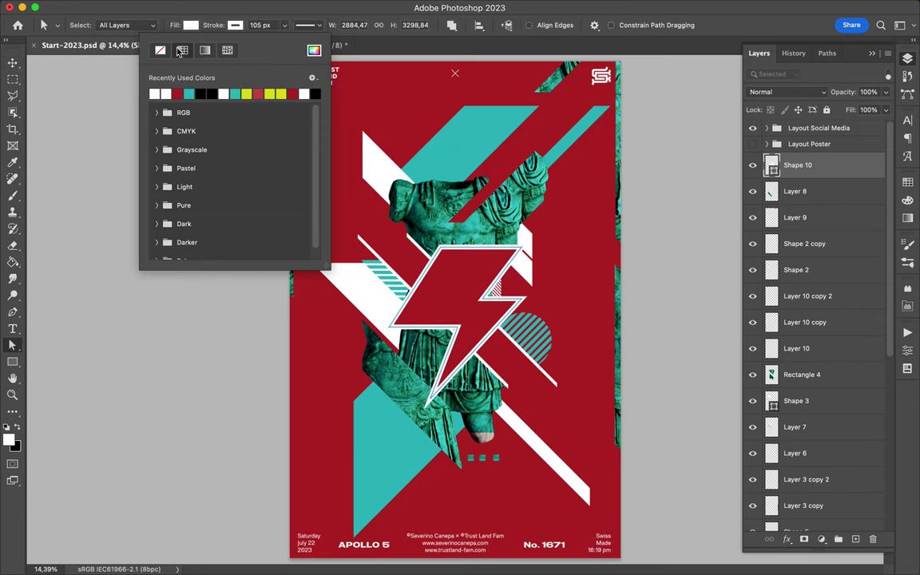
key(v)
key(ctrl+t)
mouse_move(527, 409)
mouse_down()
mouse_move(407, 265)
mouse_move(452, 305)
mouse_up()
key(Return)
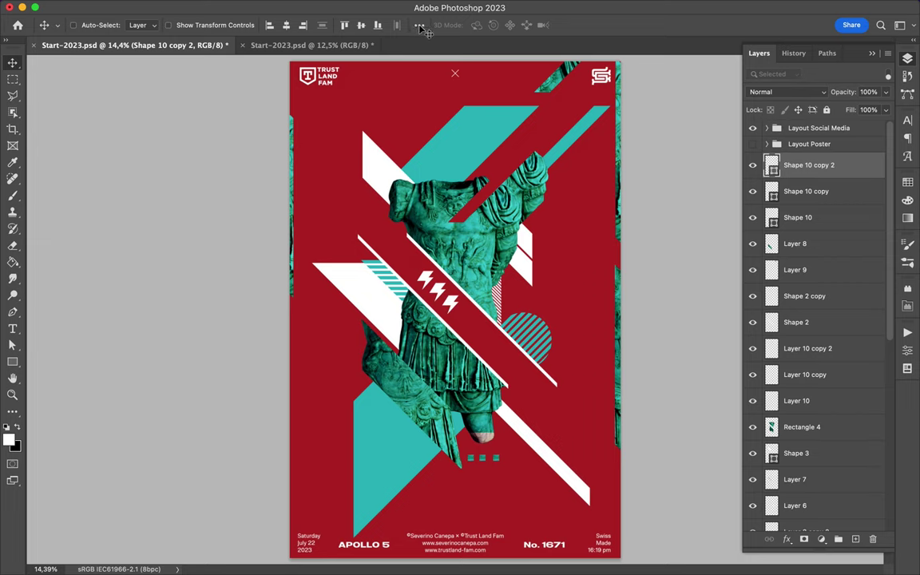
Select the three bolt layers and centre them horizontally on the canvas
key(shift+alt+bracketleft)
key(shift+alt+bracketleft)
click(420, 27)
click(455, 143)
click(423, 127)
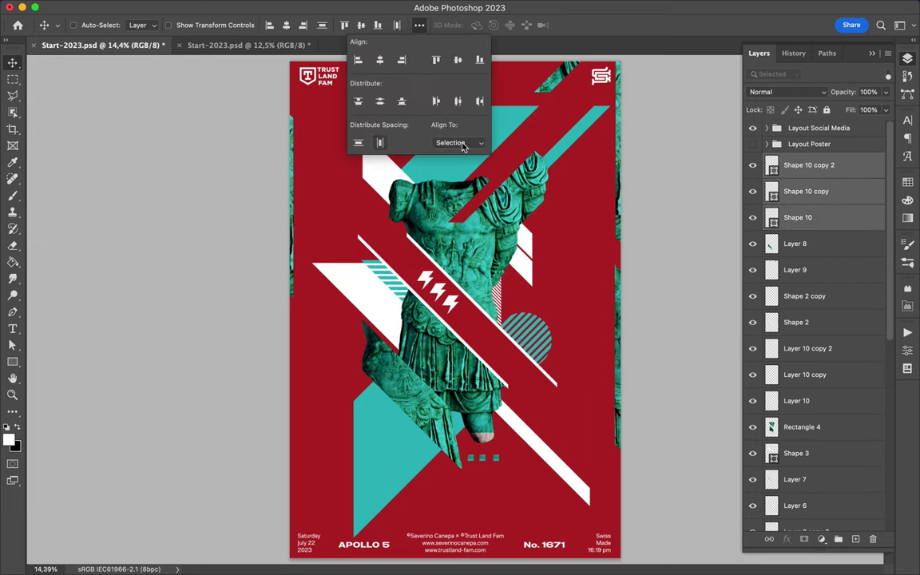
click(837, 542)
click(766, 160)
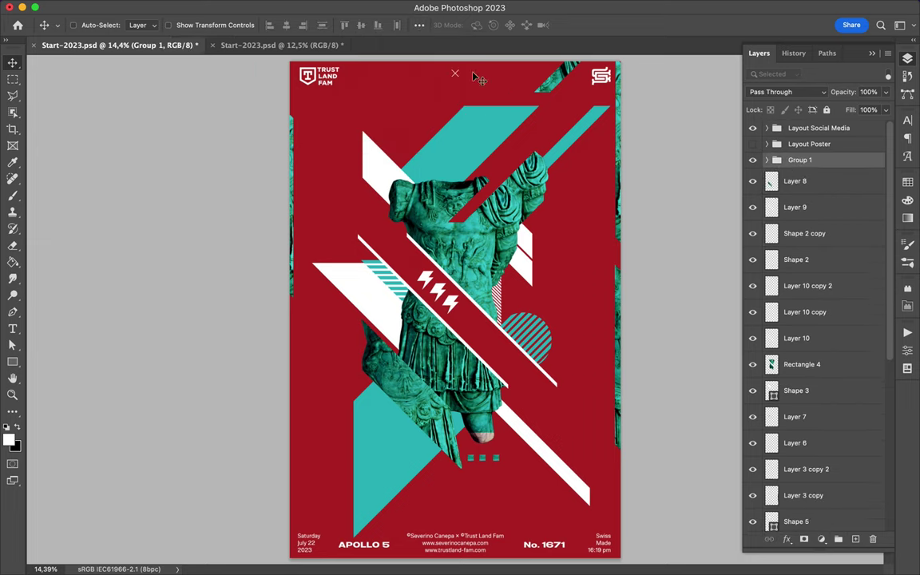
click(420, 25)
Group the bolts into Group 1, move it slightly lower and save the document
click(455, 143)
click(407, 127)
click(379, 60)
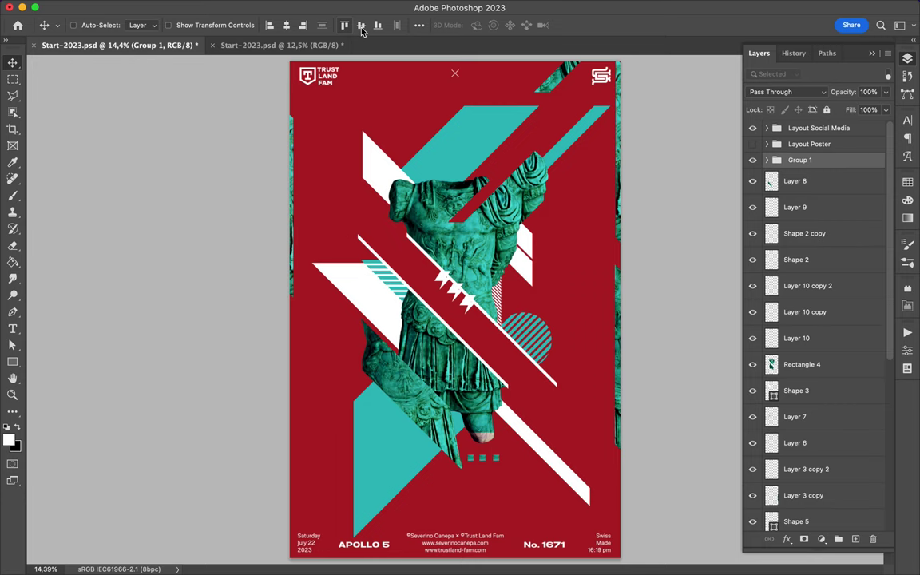
drag(463, 312, 467, 327)
key(ctrl+s)
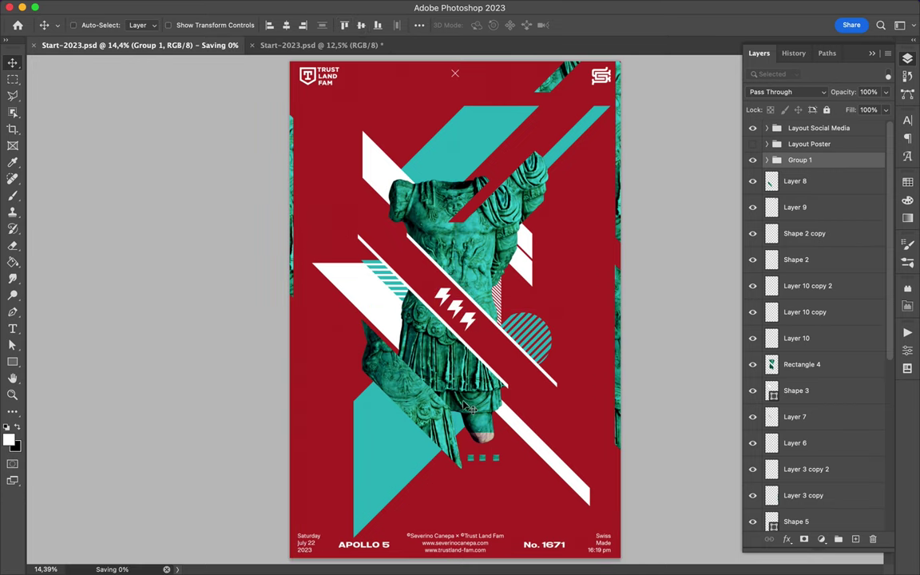
Add a red slice (Shape 11) over the lower teal triangle, reorder it and shift it left
key(ctrl+v)
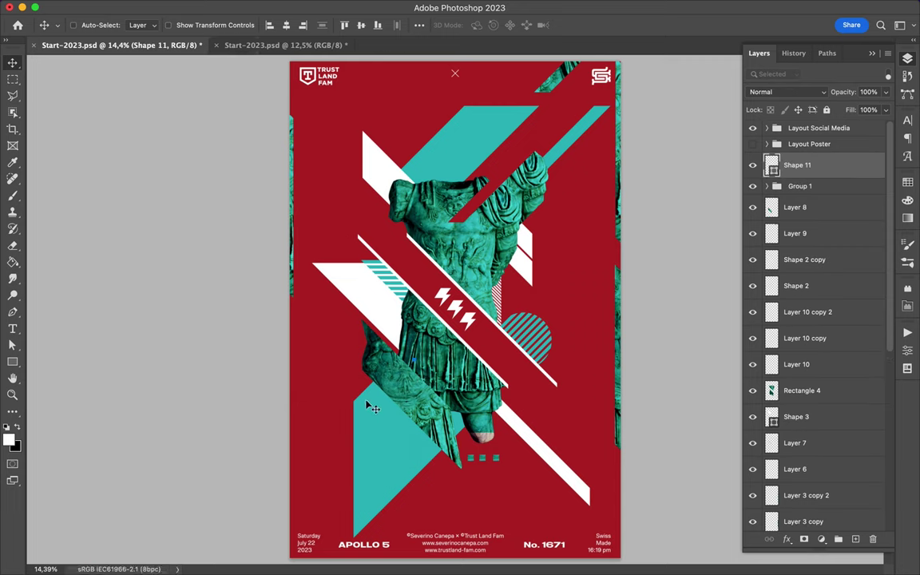
key(p)
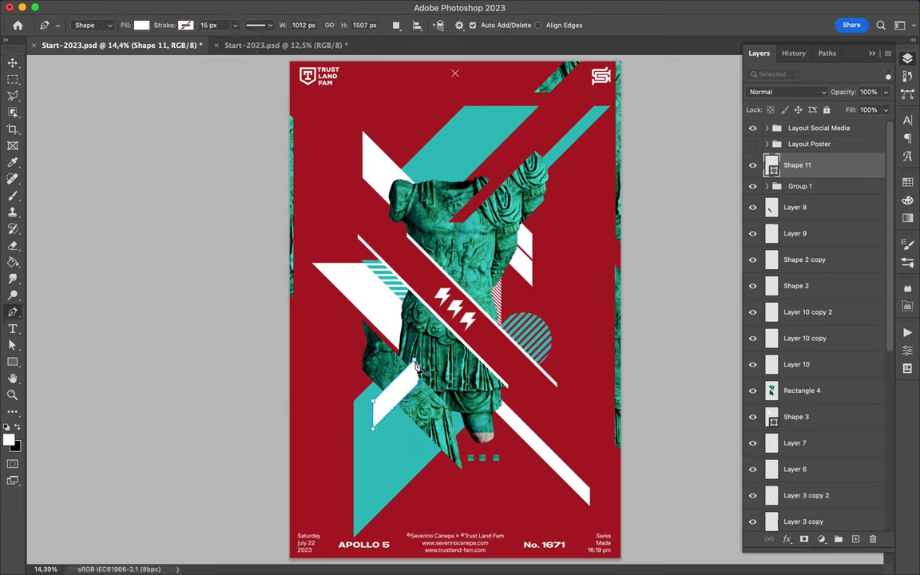
click(907, 182)
click(767, 211)
drag(799, 165, 799, 509)
scroll(819, 308, down, 5)
key(v)
drag(397, 411, 377, 414)
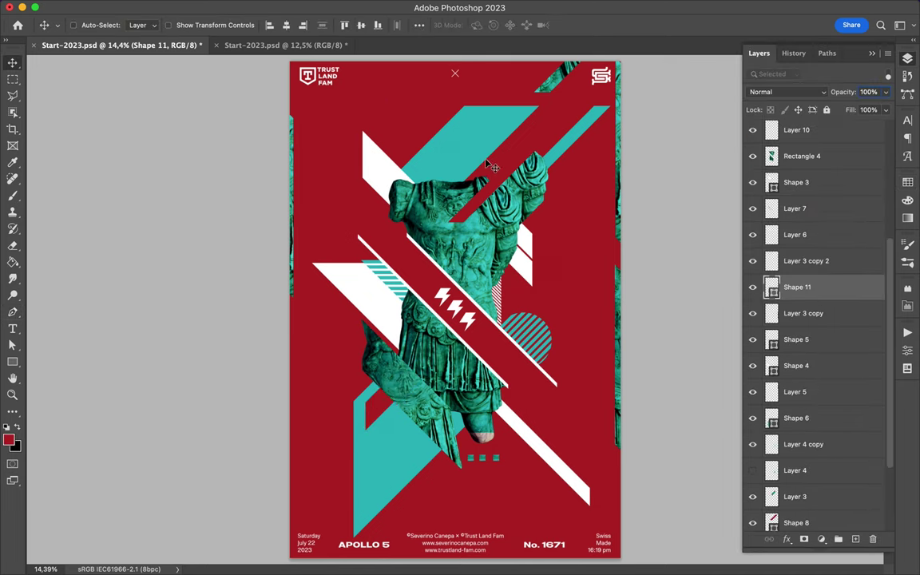
Select the Shape 2 copy white stripe and nudge it slightly up and left
ctrl+click(551, 382)
right_click(798, 136)
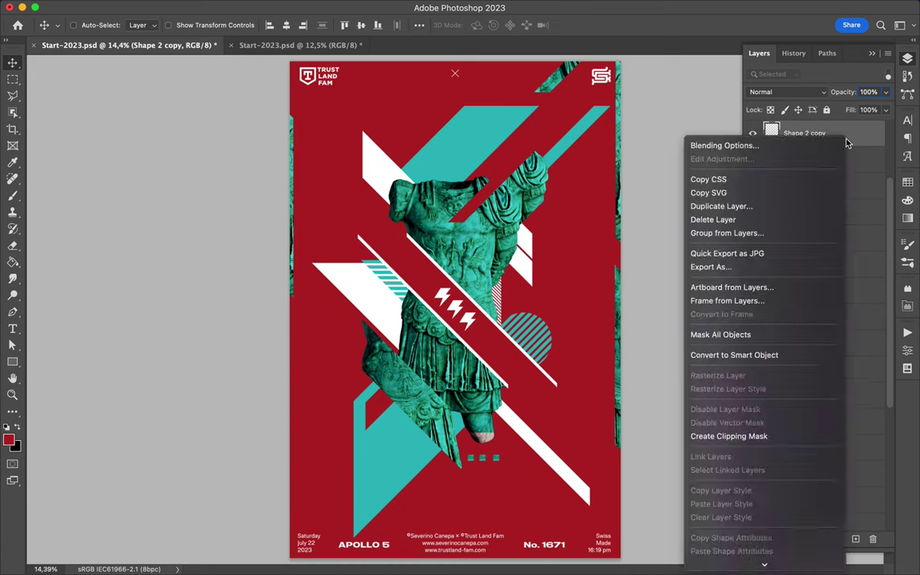
key(Escape)
key(l)
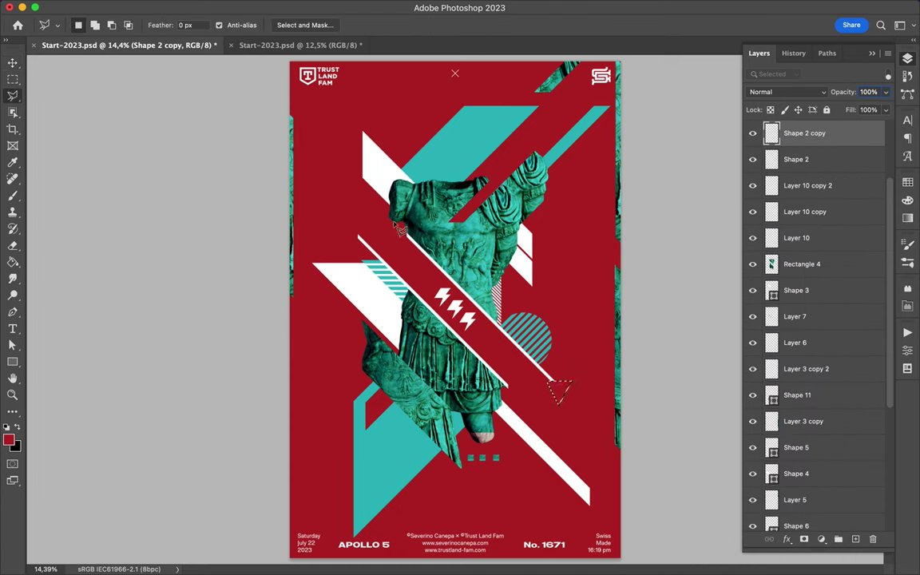
key(v)
drag(448, 278, 439, 270)
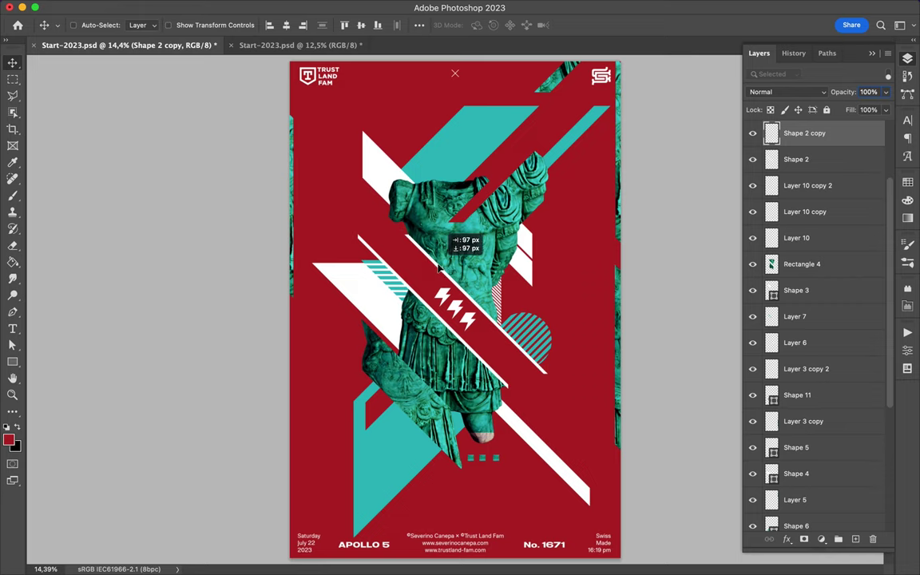